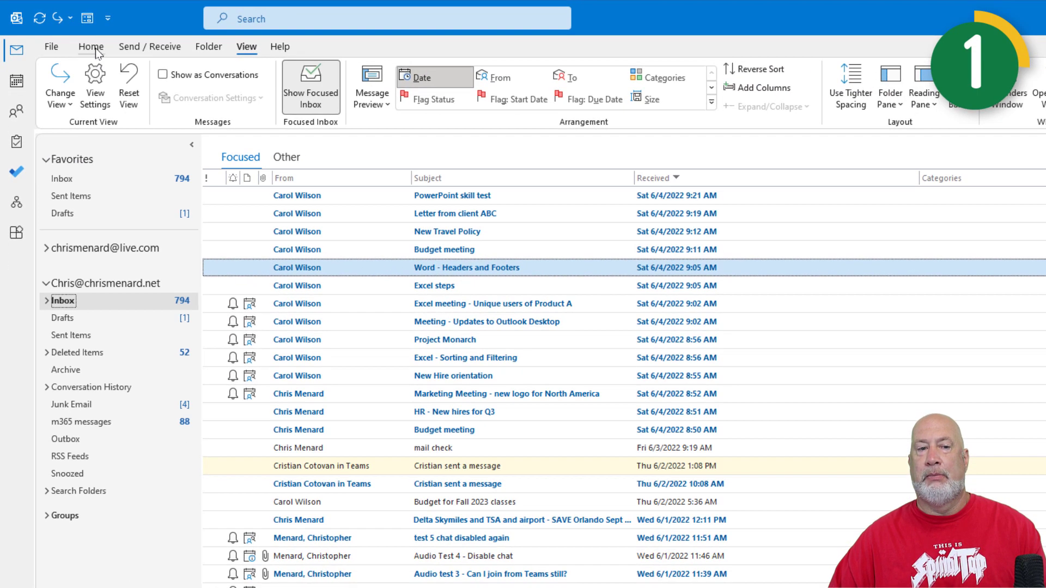
- Place the Reading Pane on the right, then reopen its placement menu and dismiss it unchanged
click(96, 48)
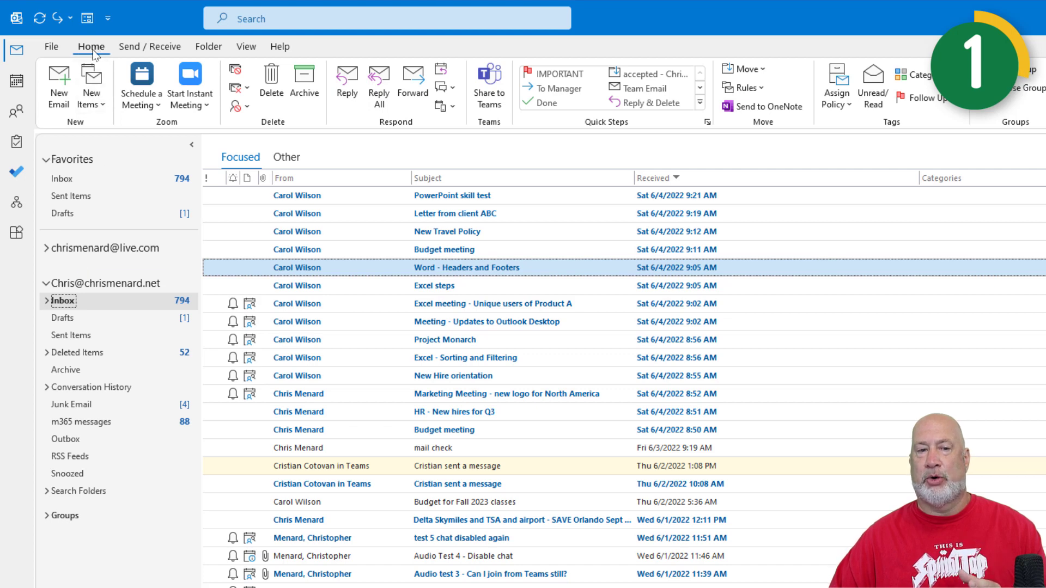
click(247, 49)
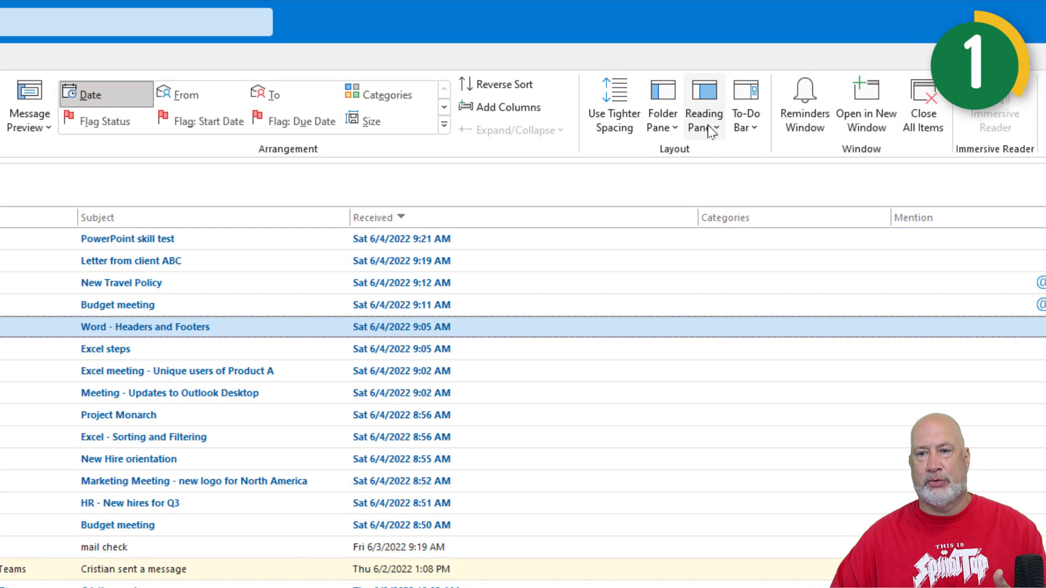
click(929, 101)
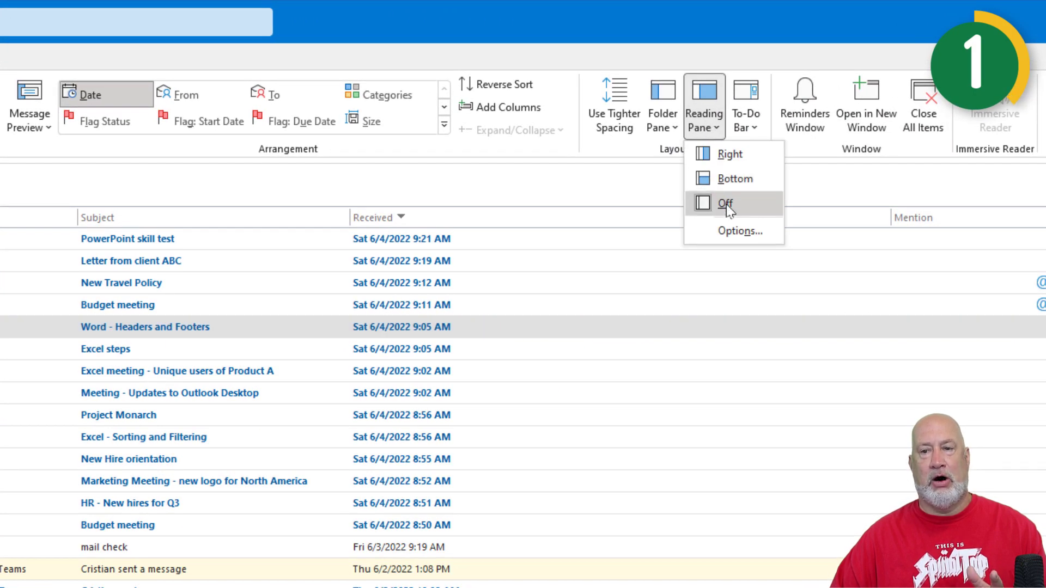
click(729, 154)
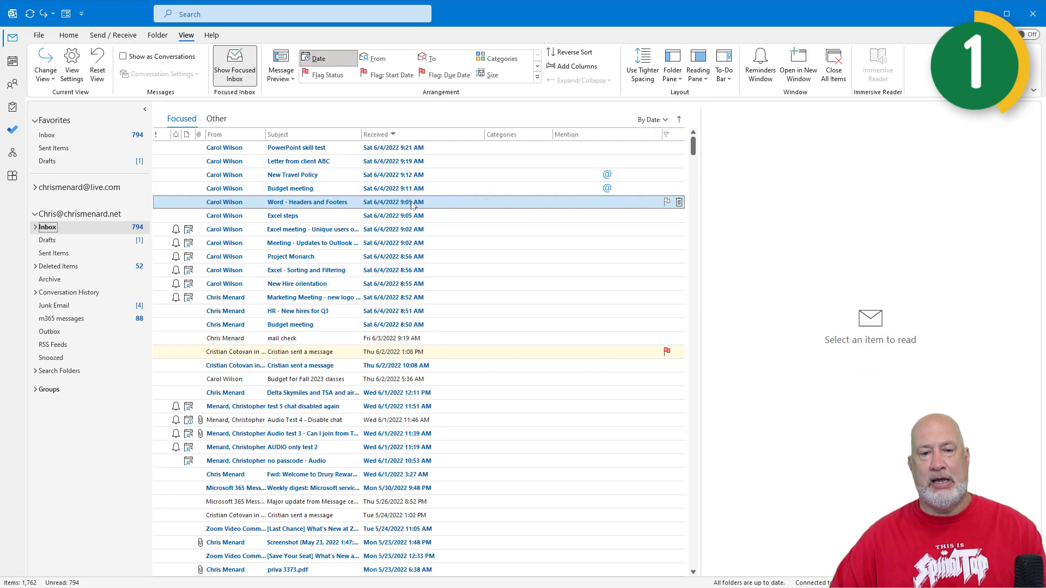
mouse_move(419, 147)
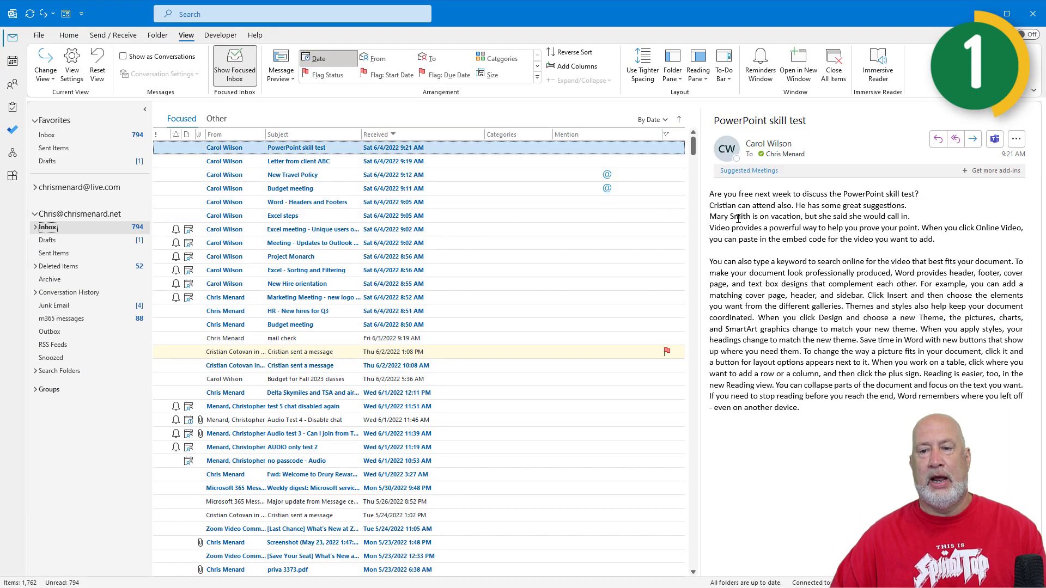
click(697, 72)
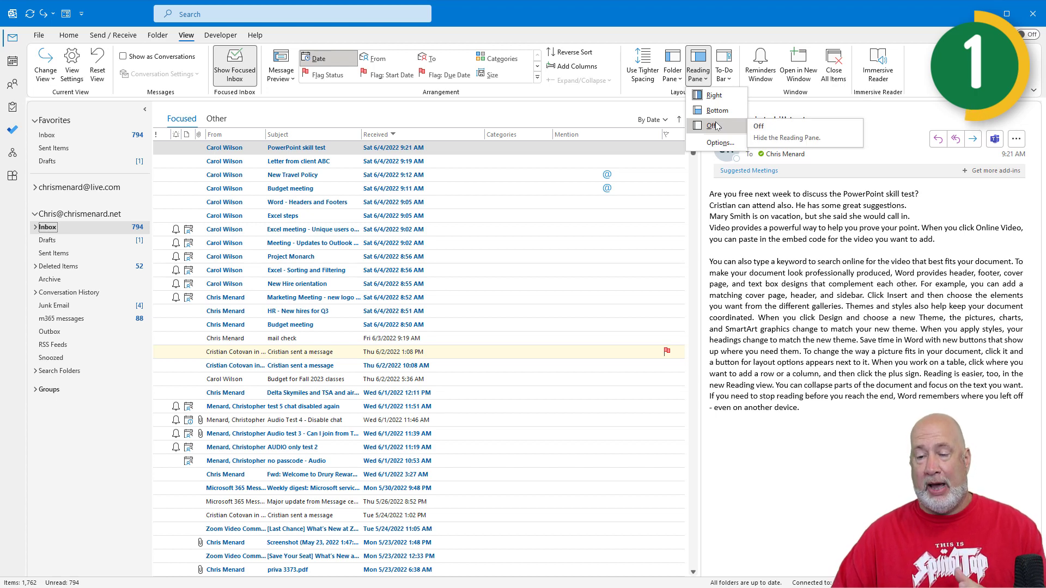
key(Escape)
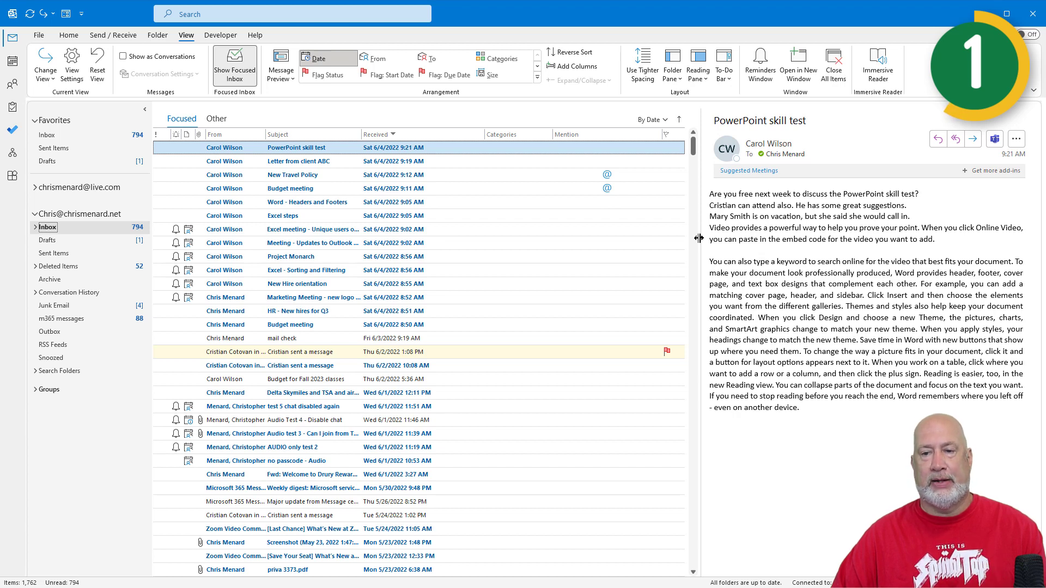
- Toggle the splitter between two-line and column layouts, ending with a wide single-line message list
drag(700, 238, 463, 247)
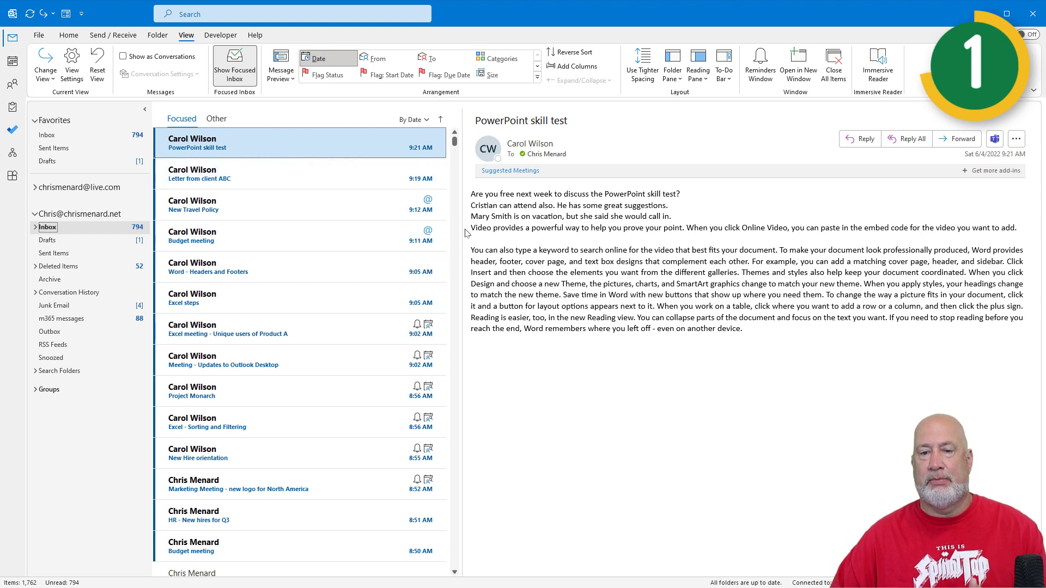
drag(462, 232, 675, 234)
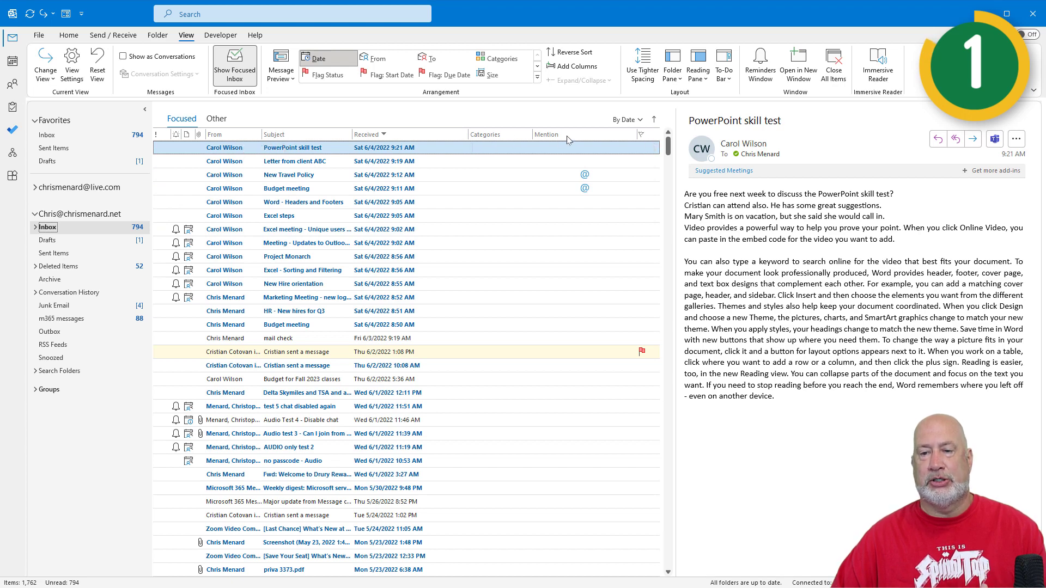
drag(676, 190, 460, 200)
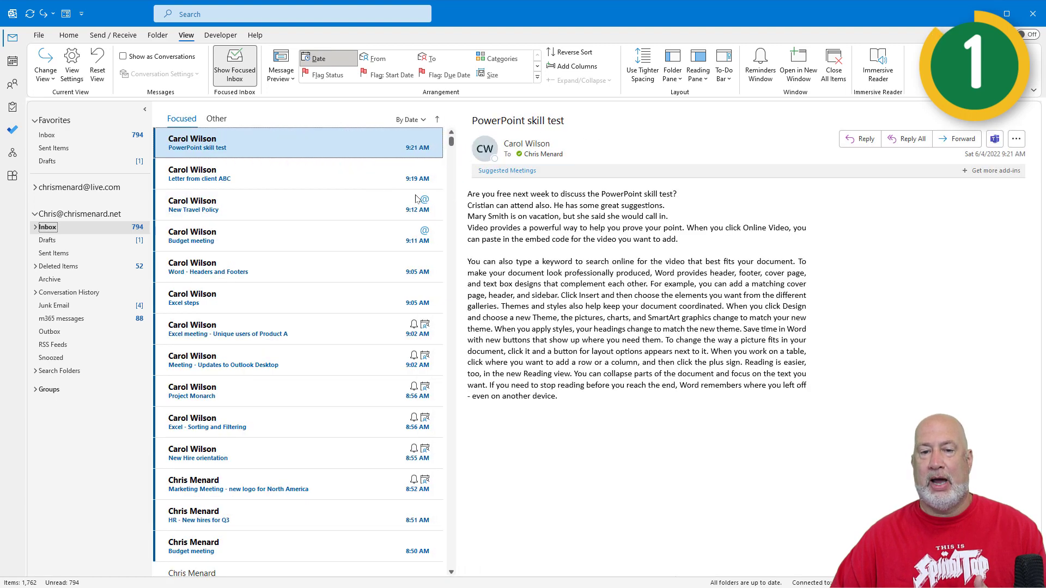
right_click(300, 157)
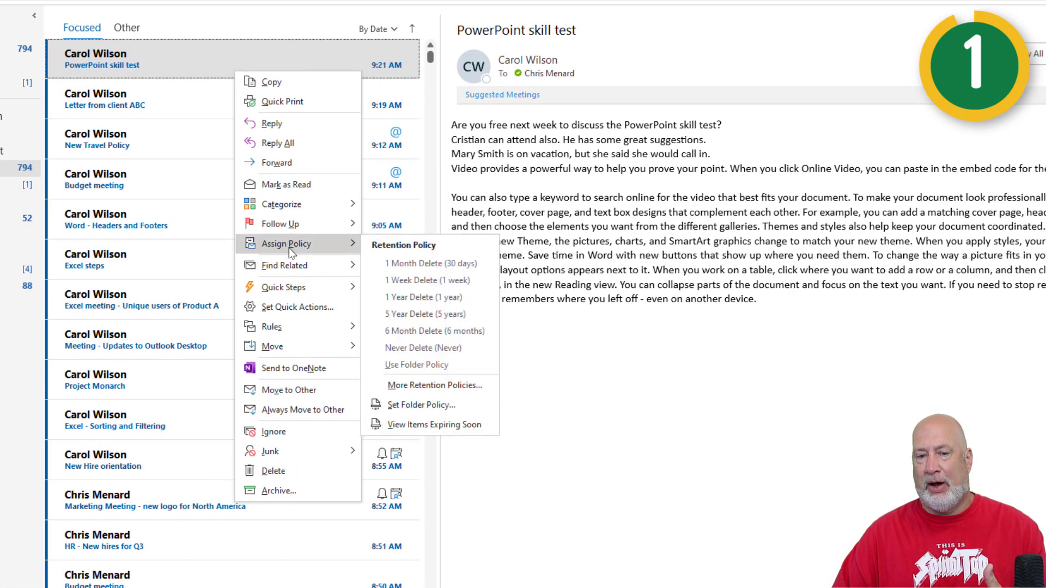
mouse_move(281, 204)
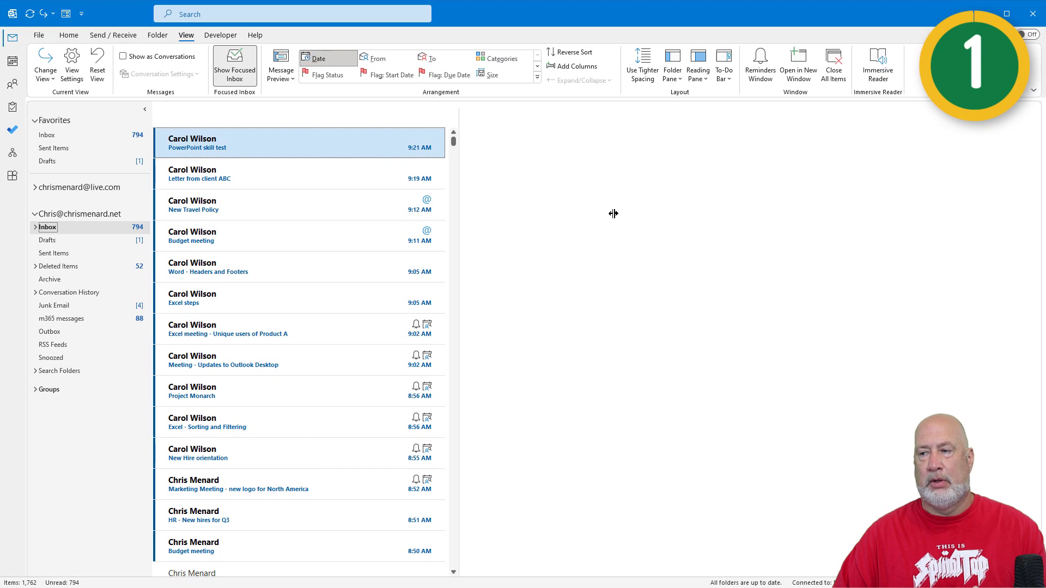
drag(456, 208, 705, 212)
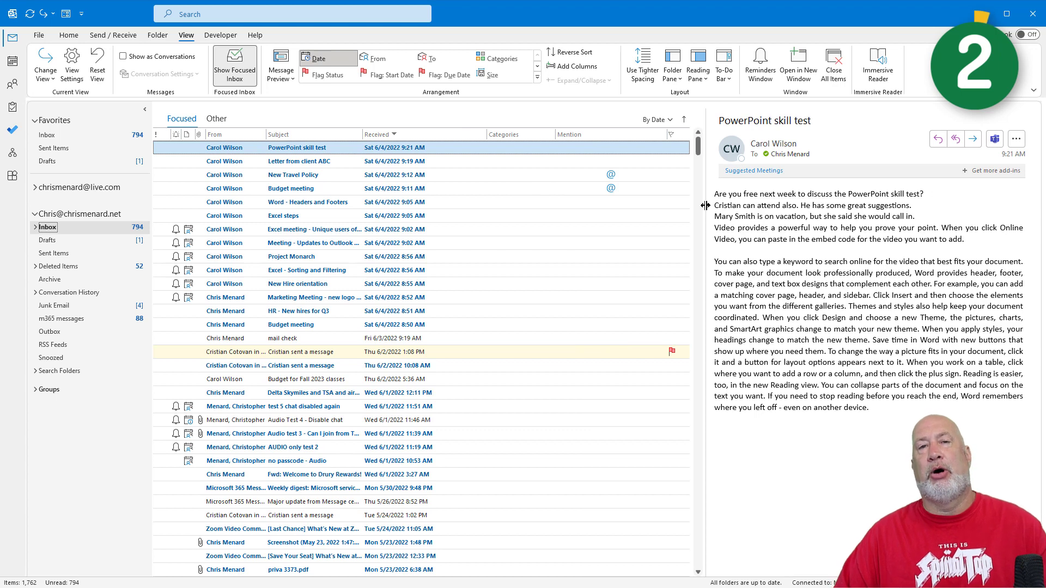
- Turn the Reading Pane off, show the To-Do Bar calendar, resize it, then hide the To-Do Bar
click(698, 70)
click(710, 126)
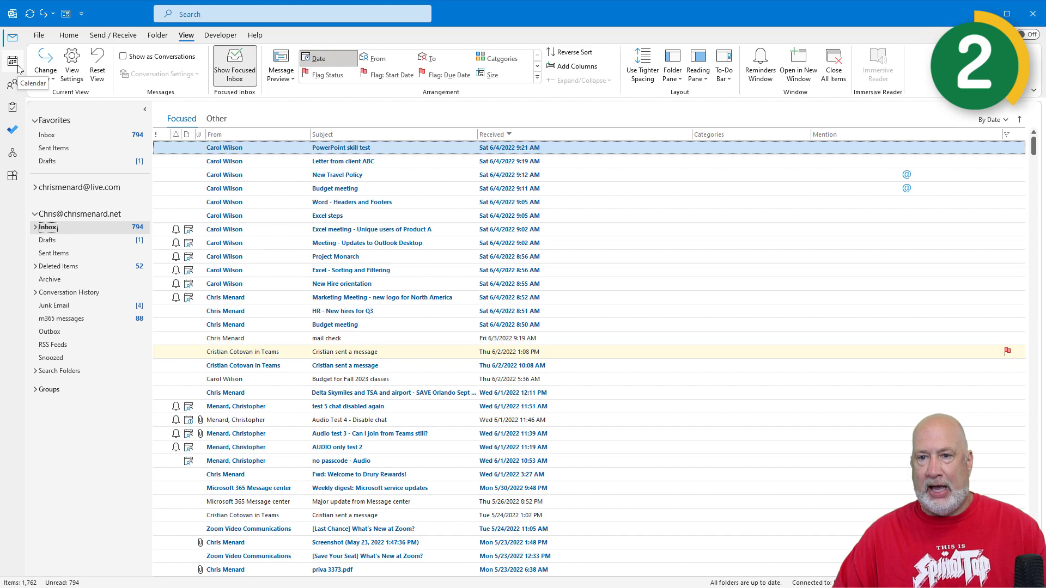
click(726, 78)
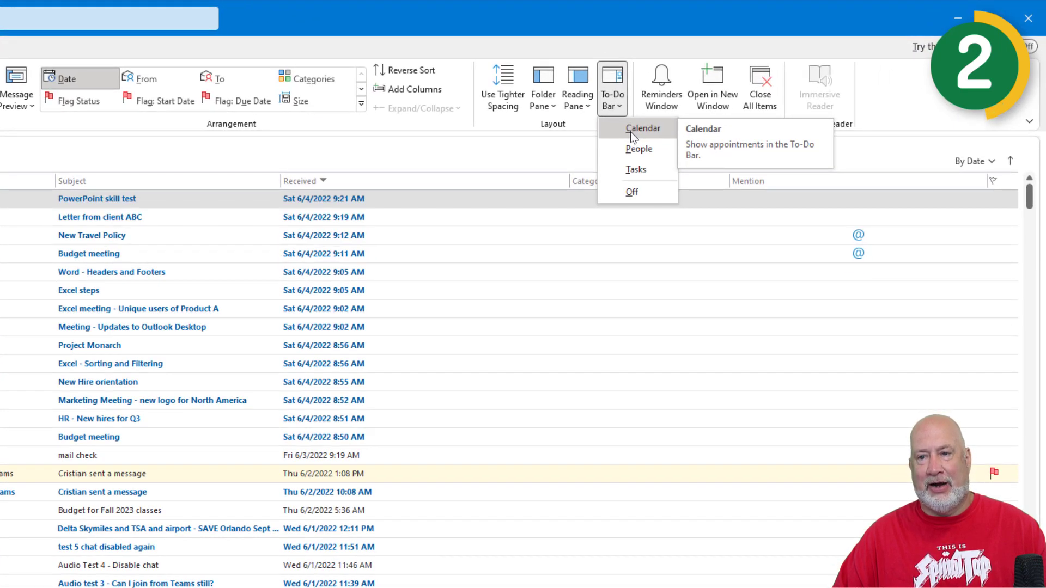
click(630, 132)
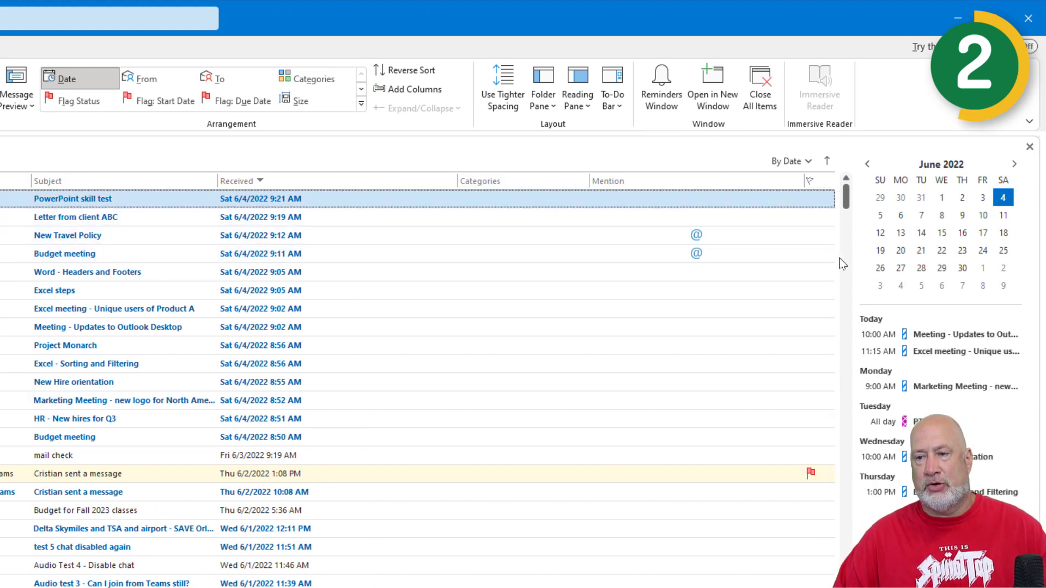
mouse_move(853, 262)
mouse_down()
mouse_move(708, 261)
mouse_move(715, 255)
mouse_up()
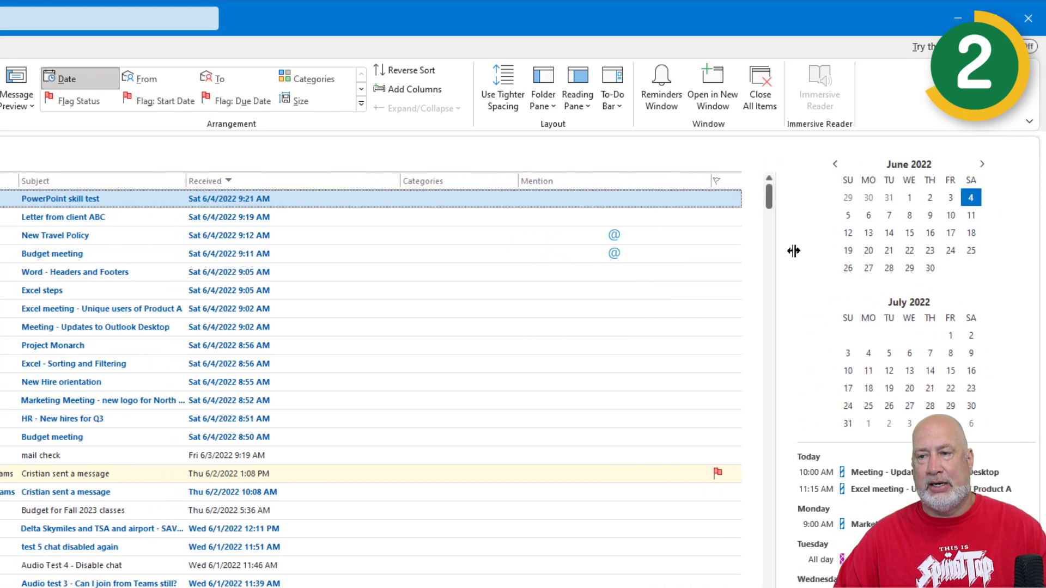
drag(715, 255, 854, 245)
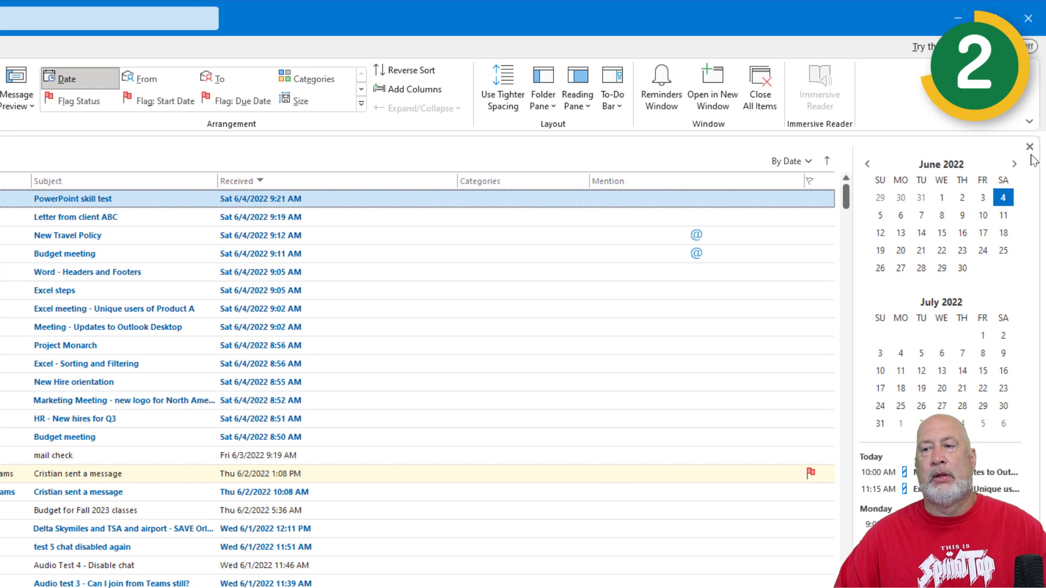
click(614, 103)
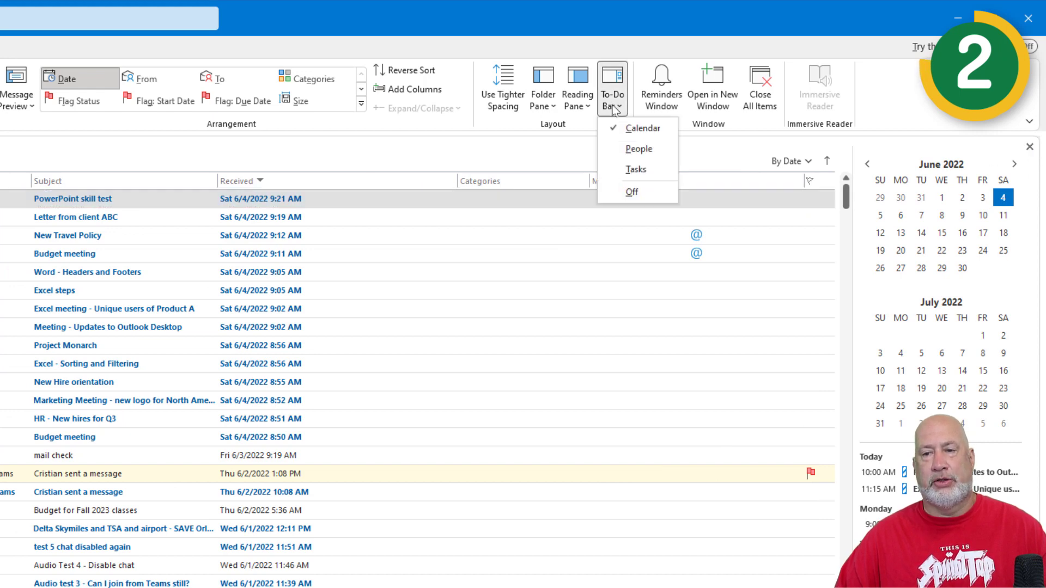
click(637, 195)
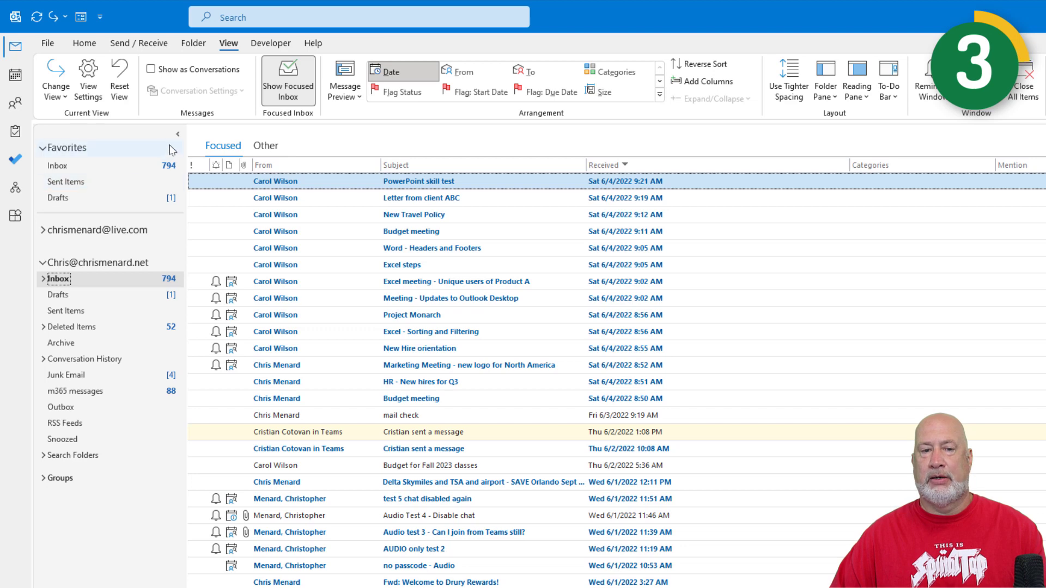
click(826, 91)
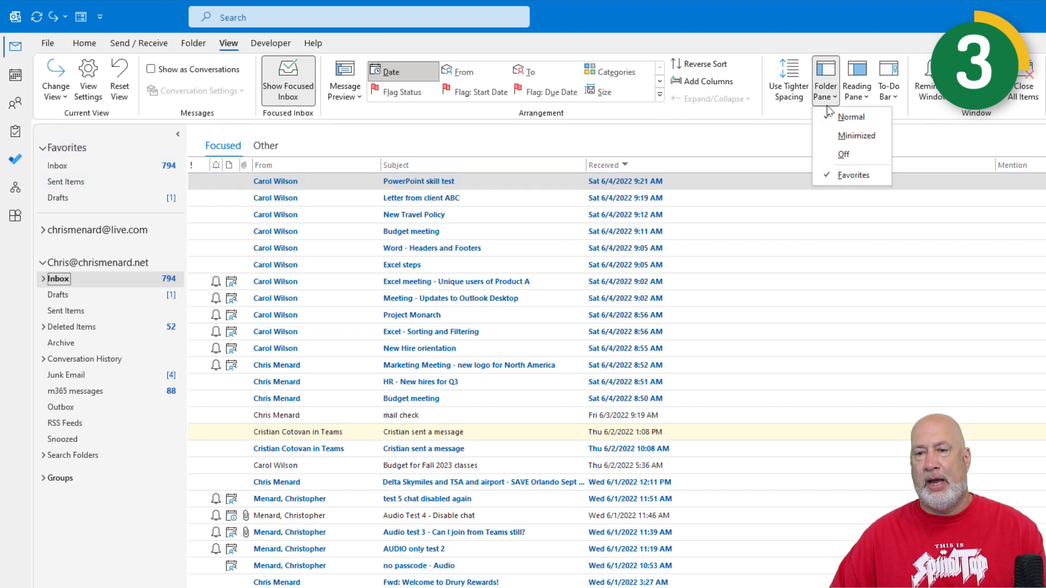
click(844, 154)
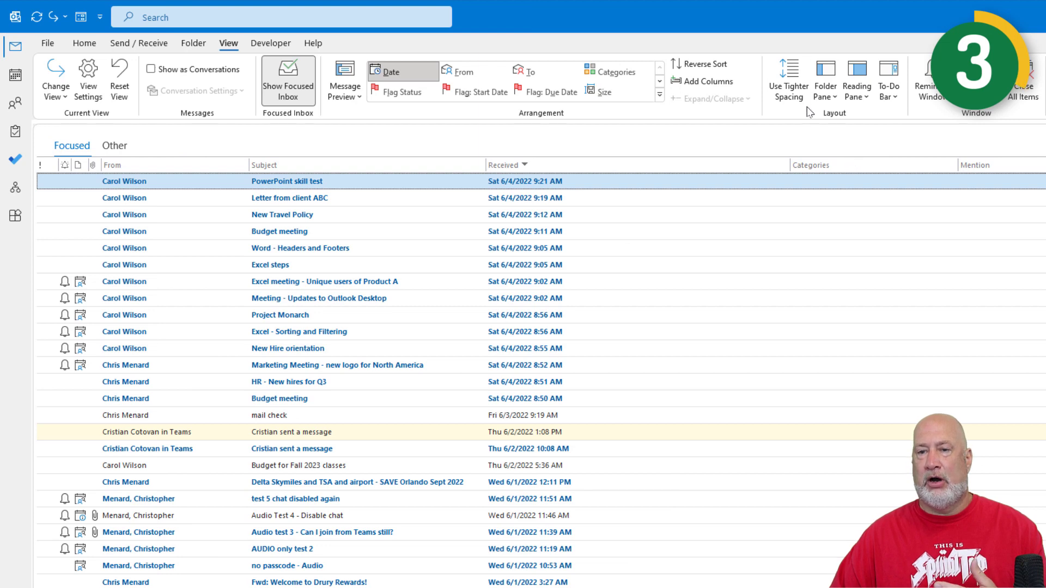
click(827, 94)
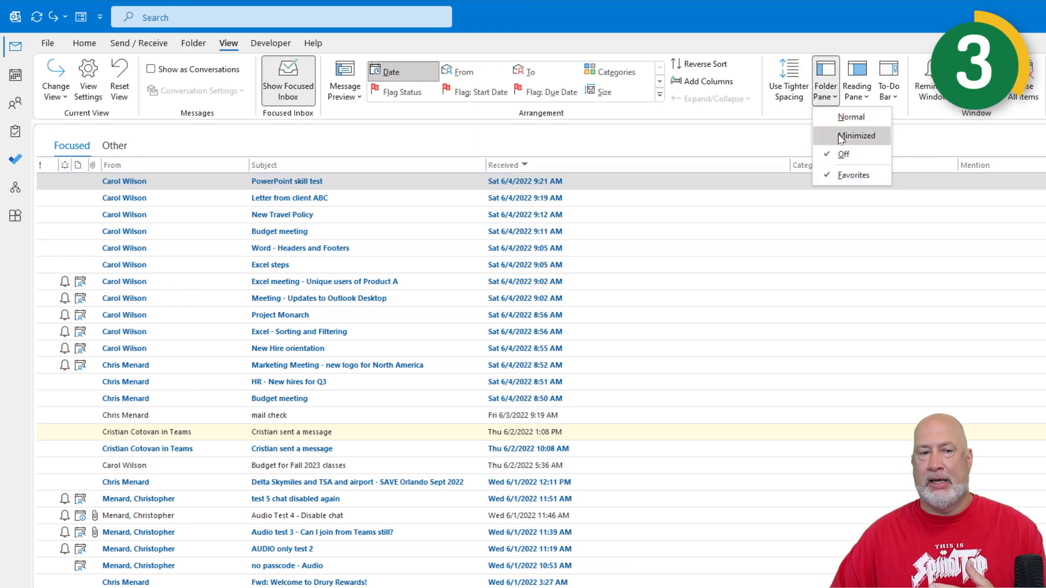
click(840, 138)
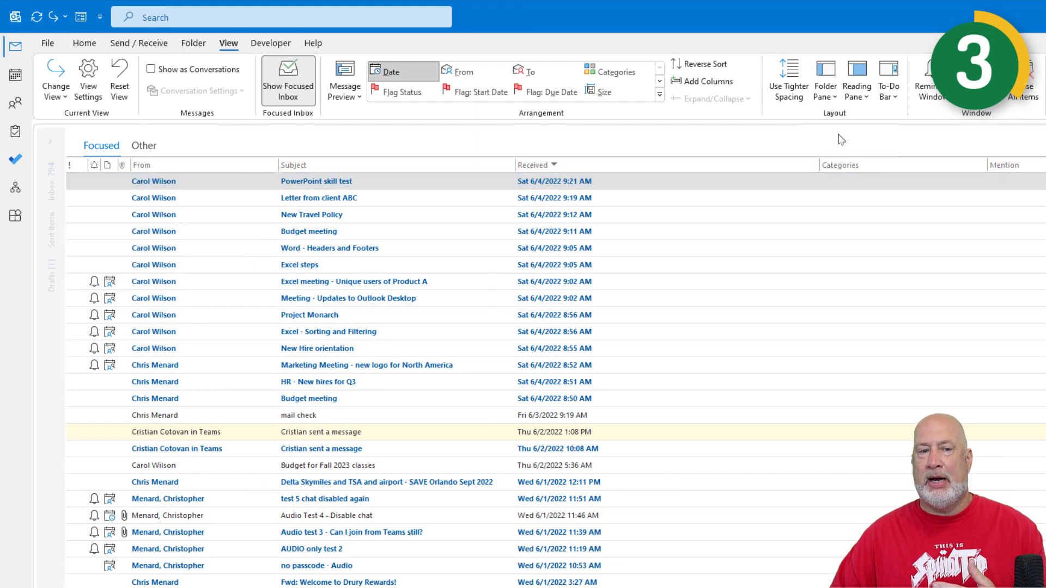
click(826, 92)
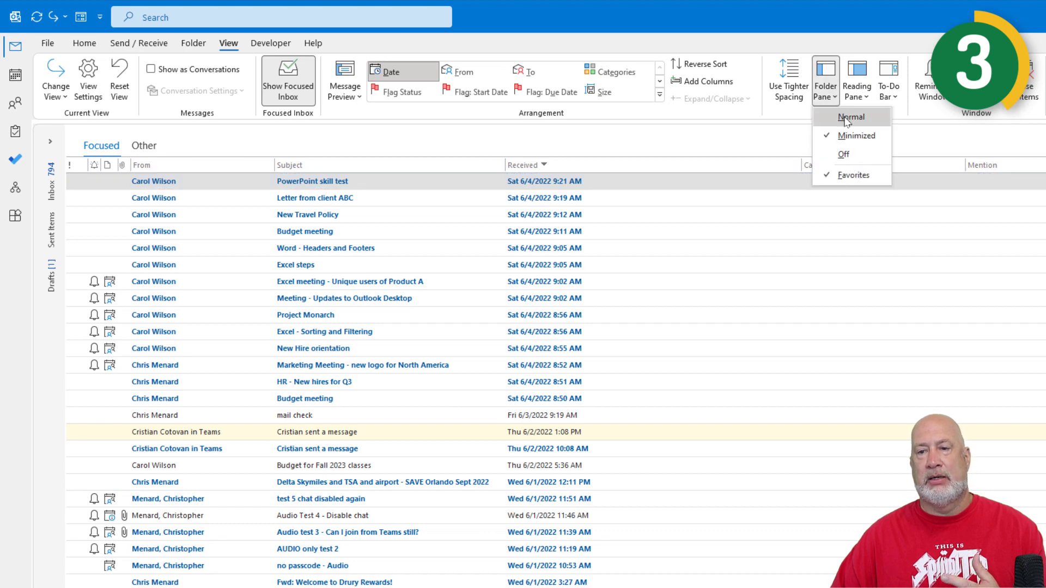
click(846, 121)
click(827, 94)
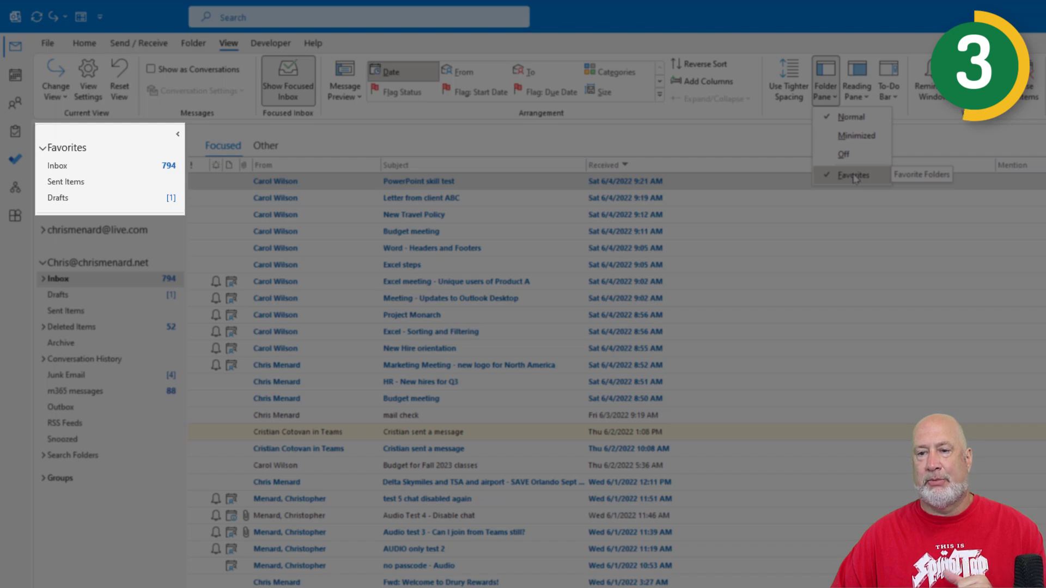
click(854, 175)
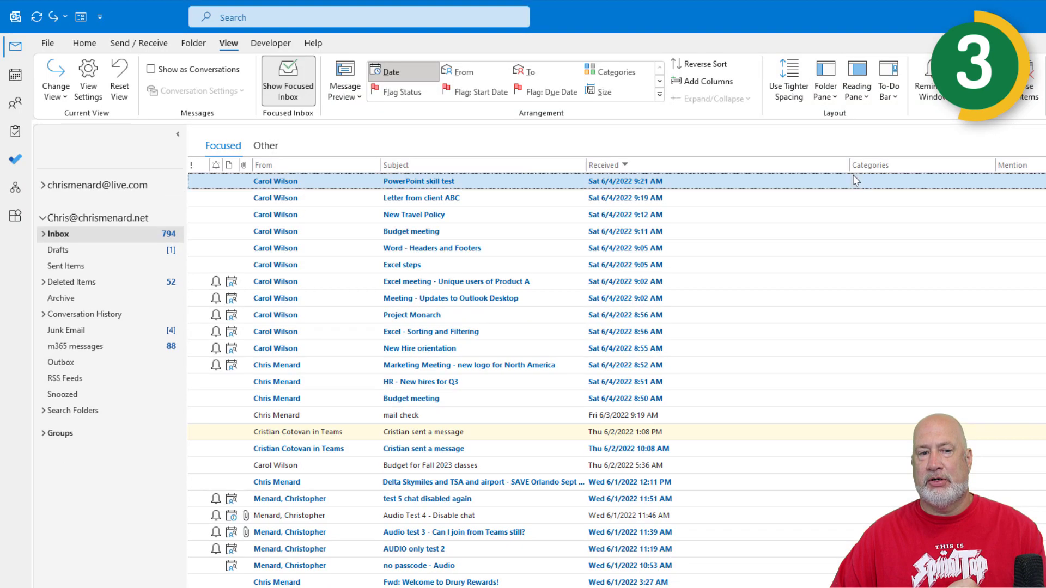
click(824, 97)
click(835, 174)
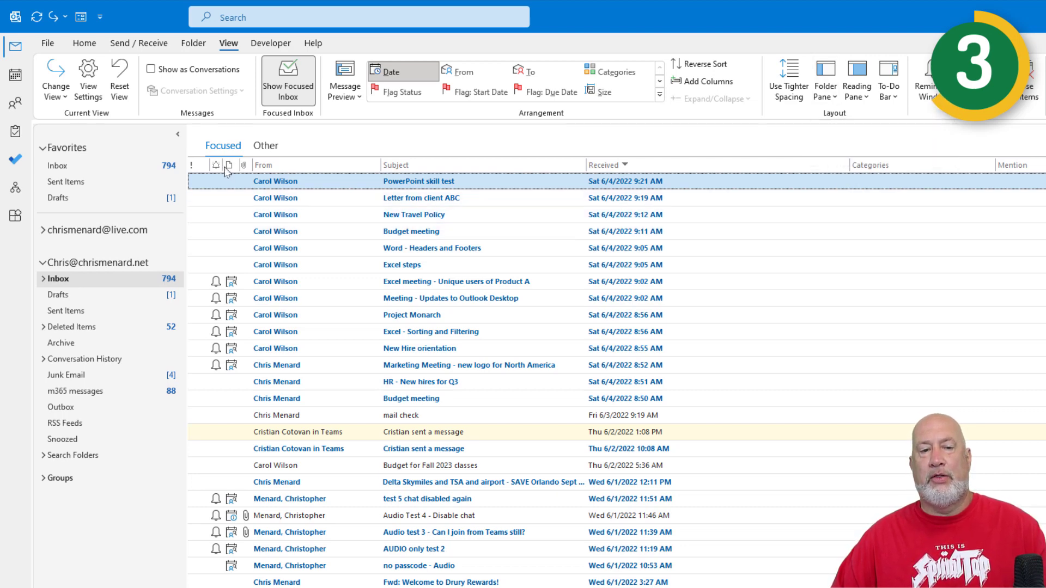
- Collapse the Folder Pane, pin it back open, and select the New Travel Policy message
click(88, 45)
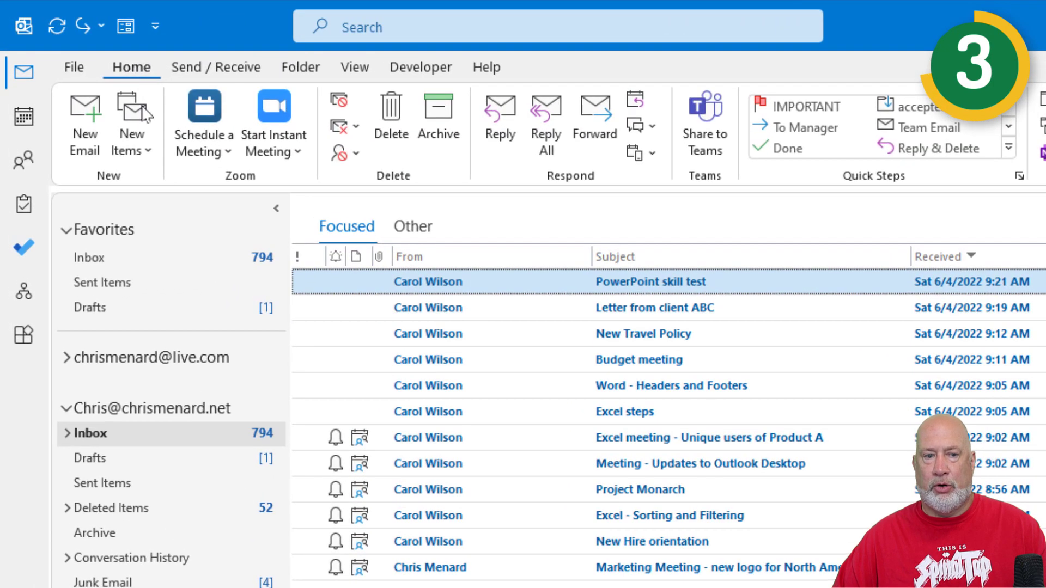
click(277, 211)
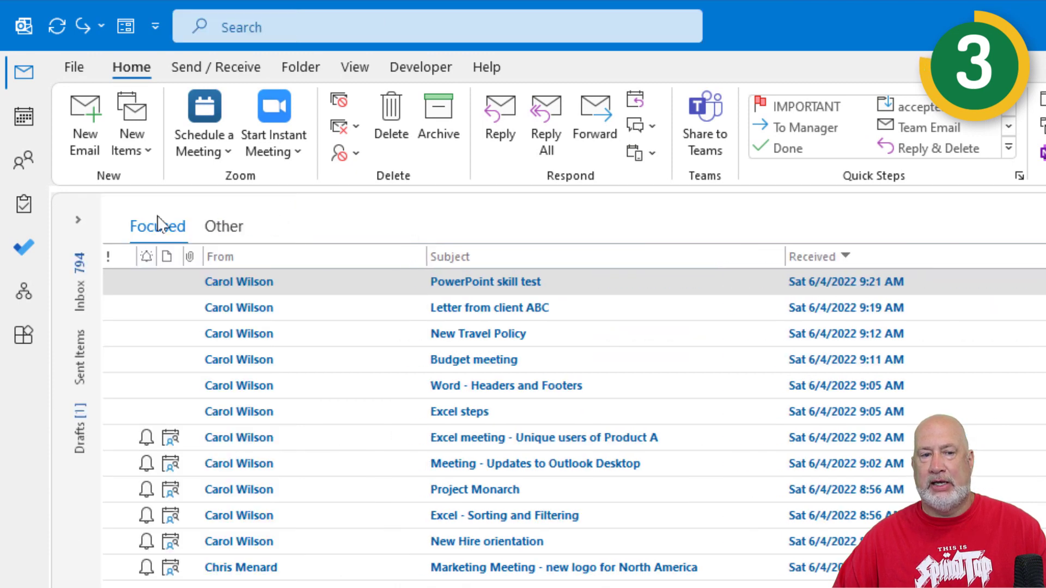
click(83, 222)
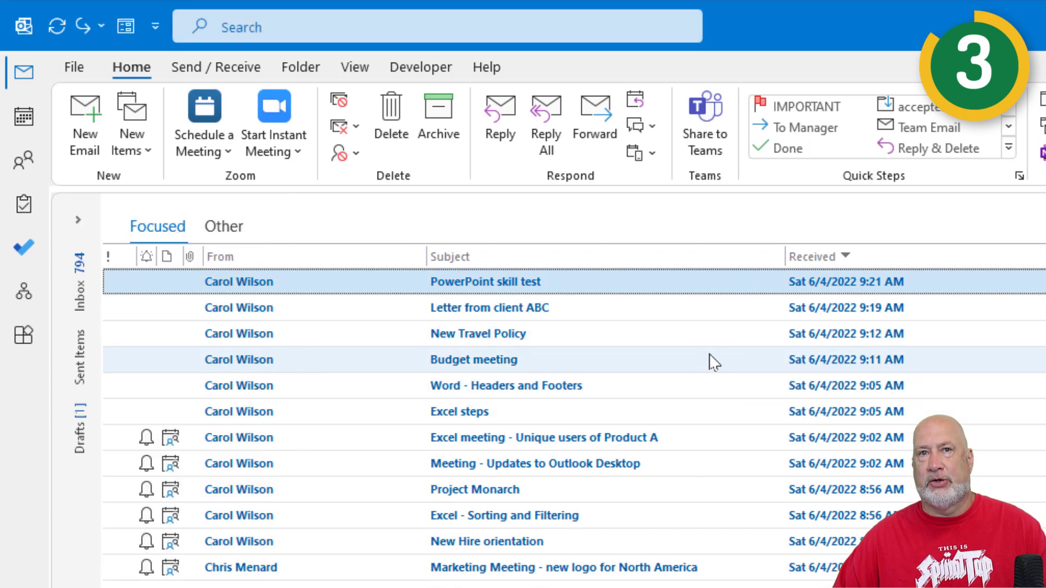
click(78, 220)
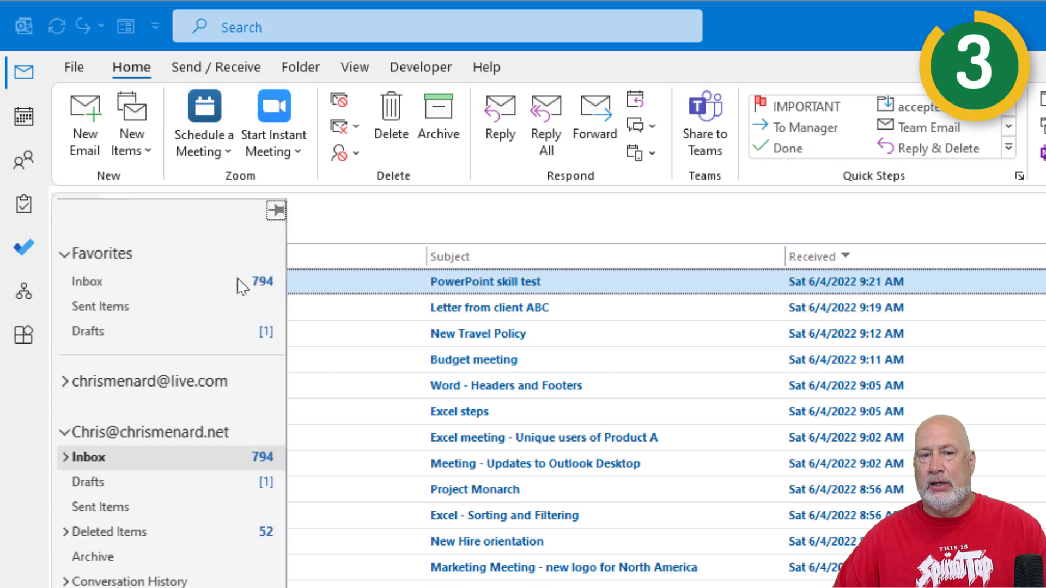
click(279, 214)
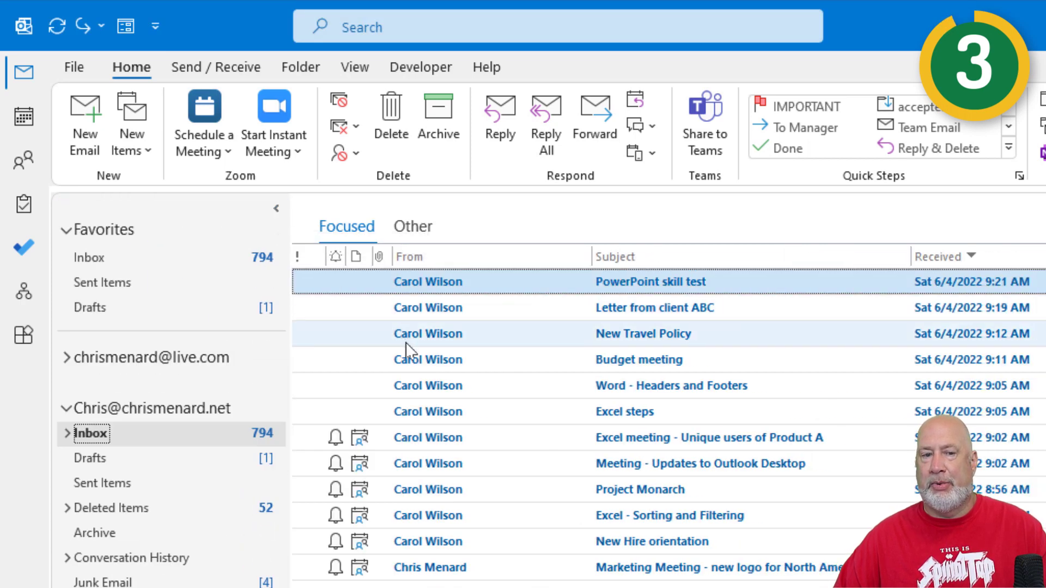
click(592, 332)
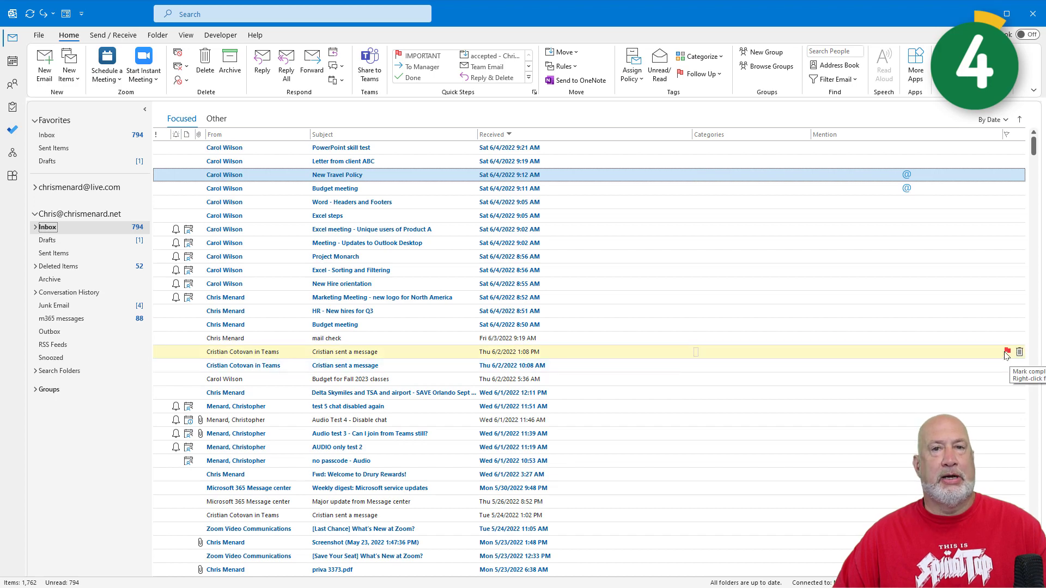
- Show the Reading Pane on the right and narrow the message list beside it
right_click(1006, 354)
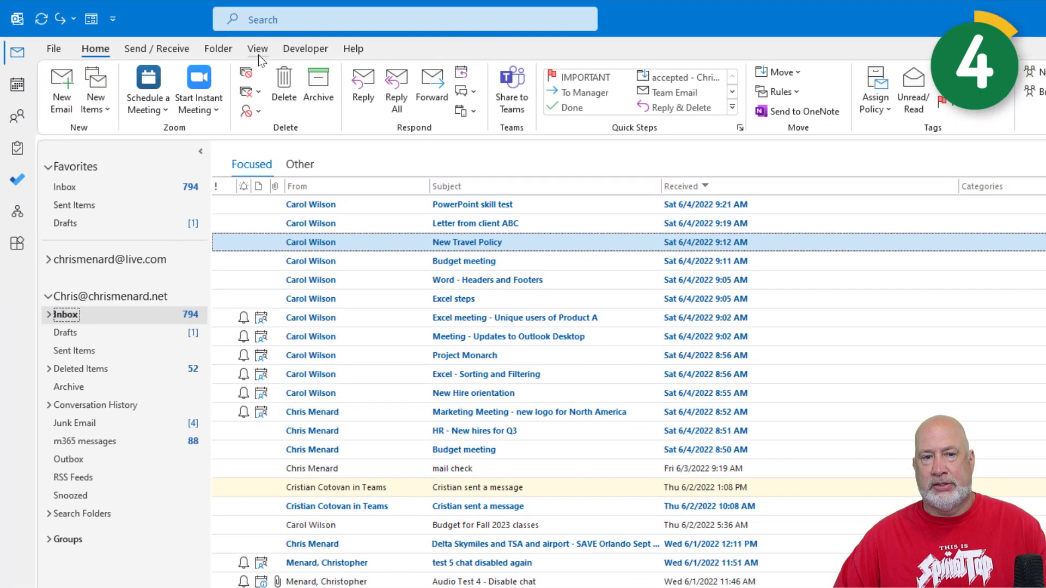
click(259, 53)
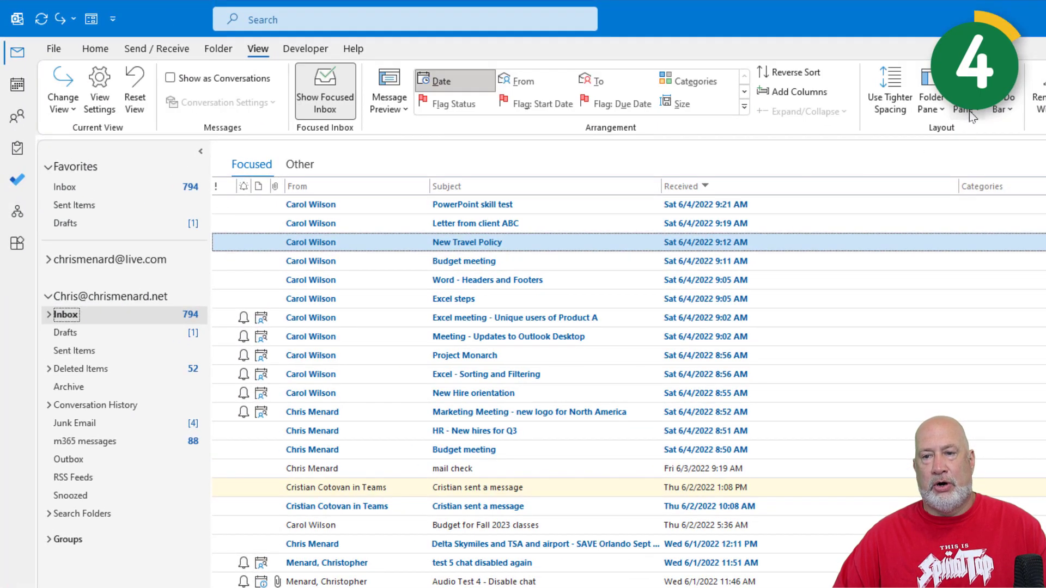
click(973, 112)
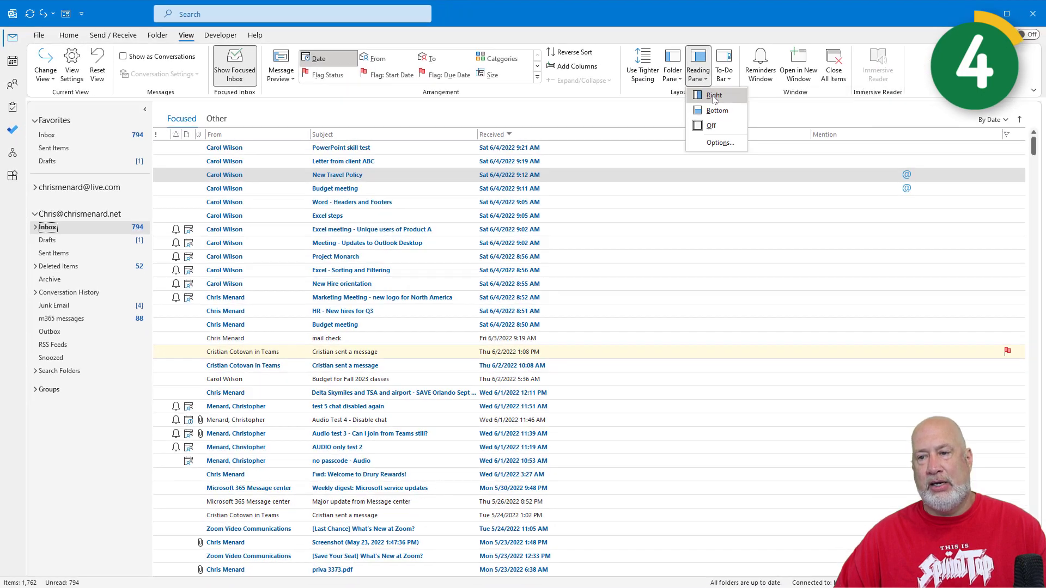
drag(705, 240, 557, 248)
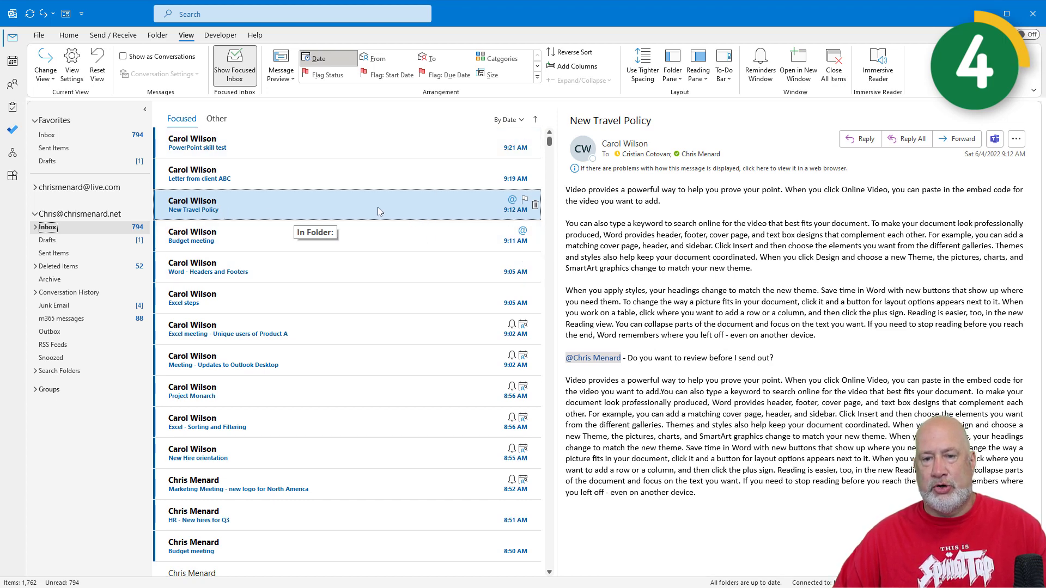
- Flag New Travel Policy and Budget meeting for follow-up with No Date
right_click(415, 201)
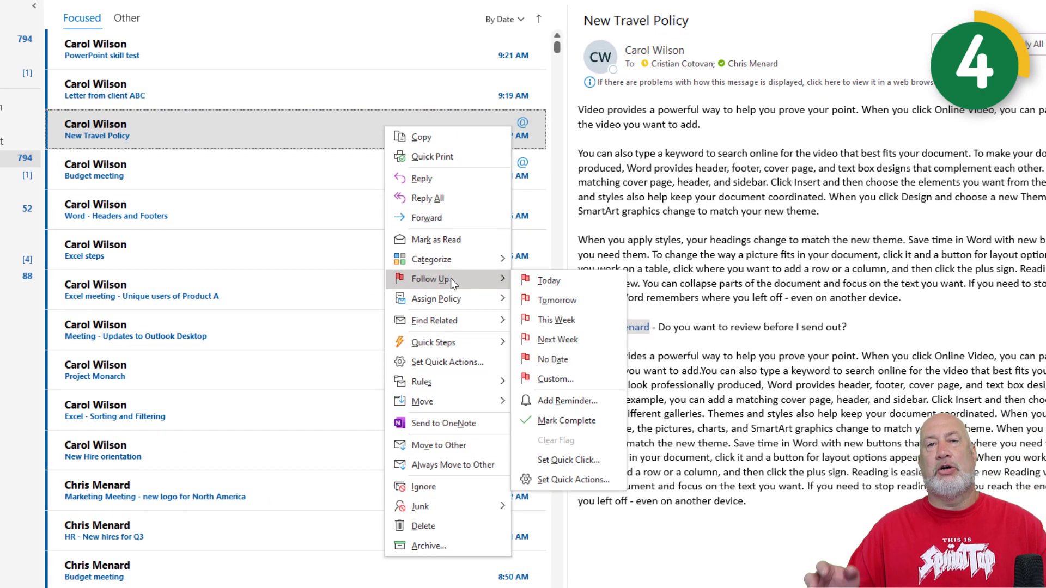
mouse_move(431, 278)
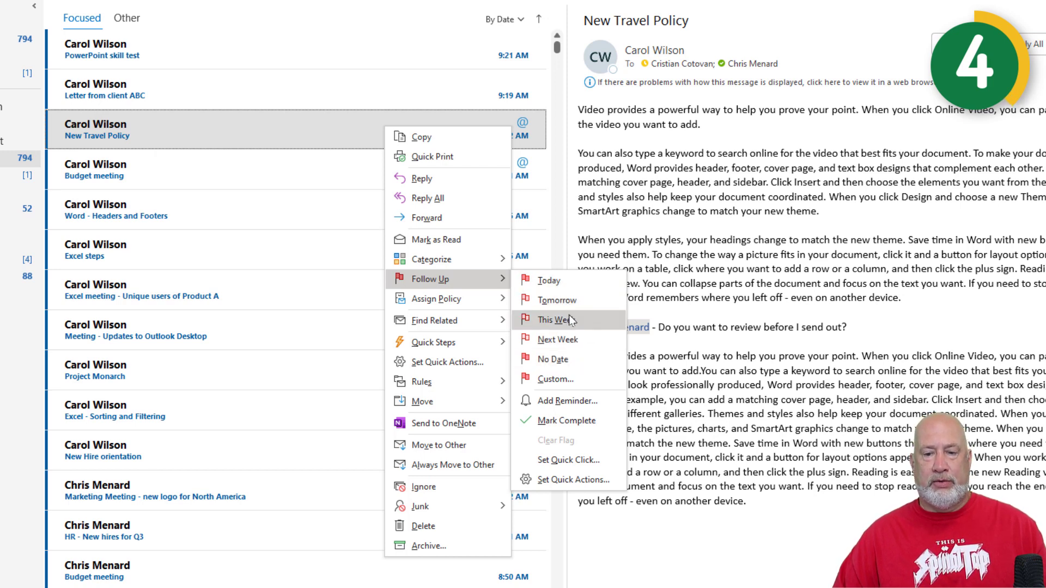
click(566, 364)
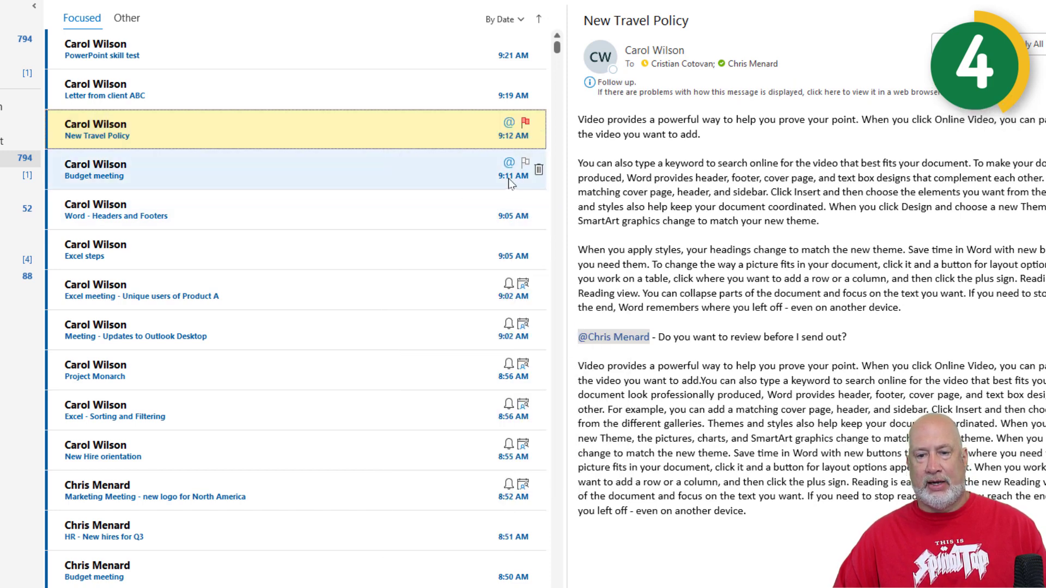
click(526, 164)
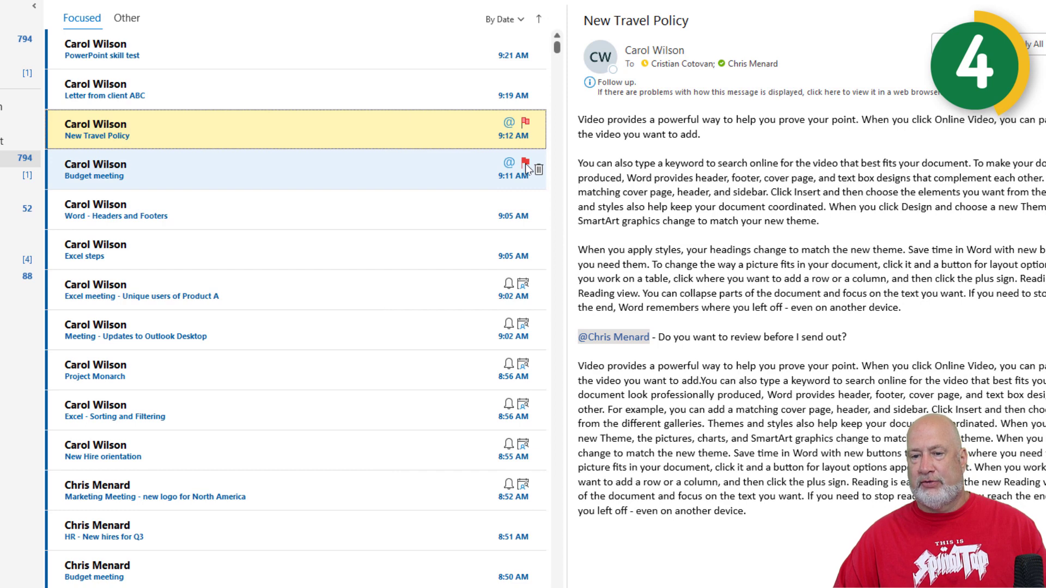
right_click(449, 179)
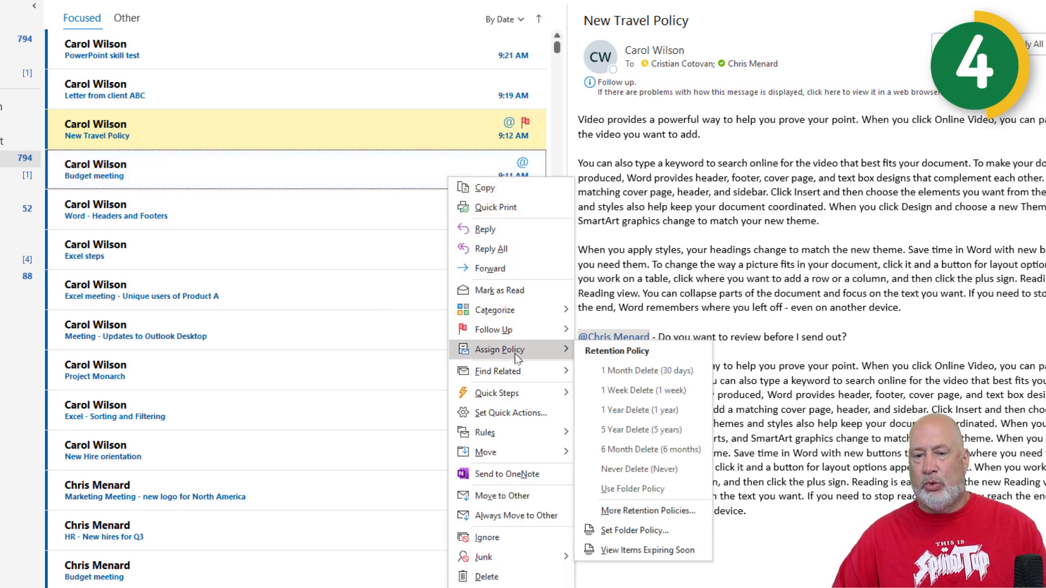
mouse_move(494, 330)
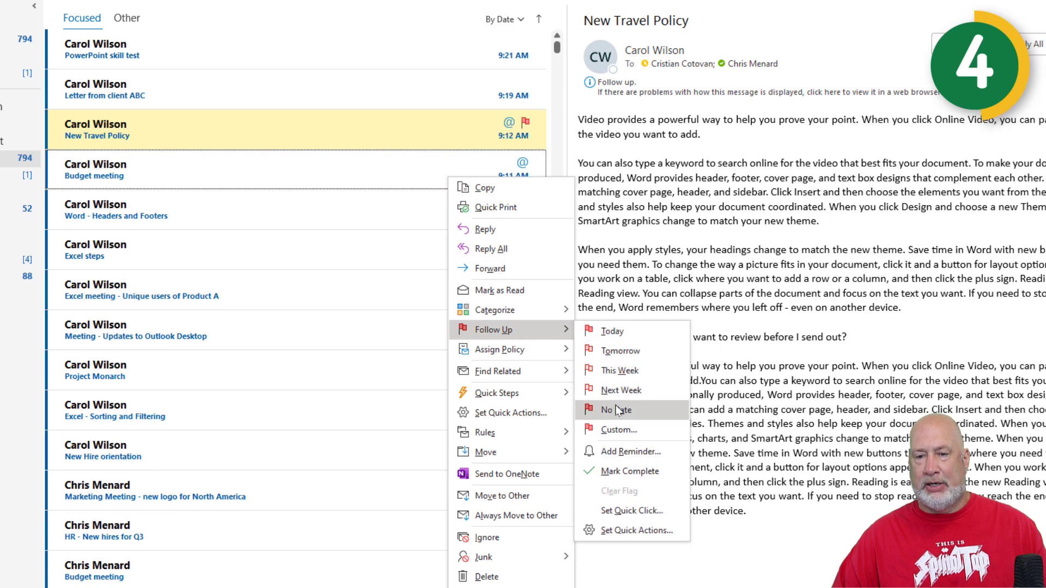
click(617, 409)
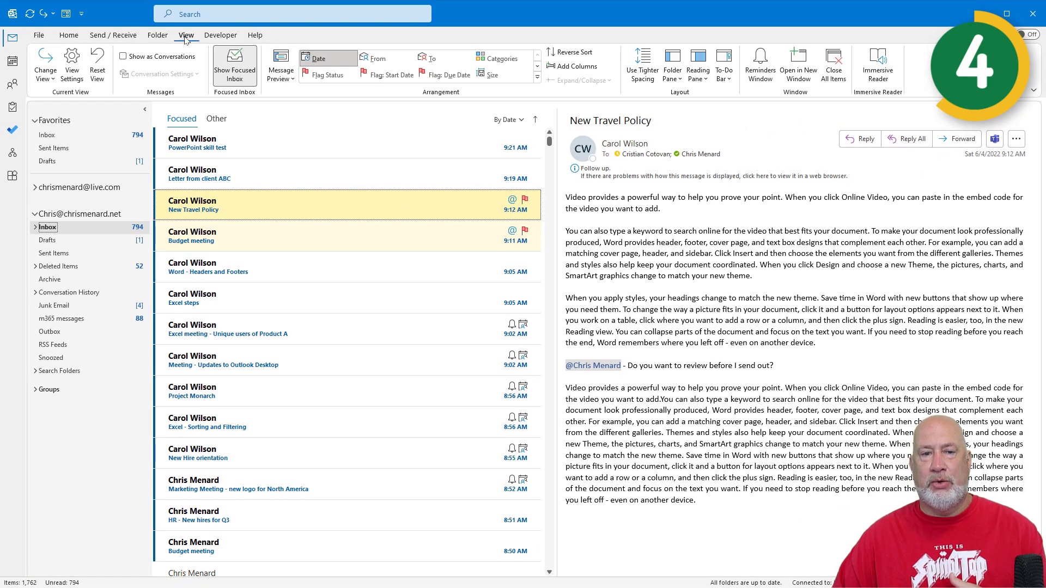
- Turn the Reading Pane off and show the Tasks list in the To-Do Bar
click(703, 77)
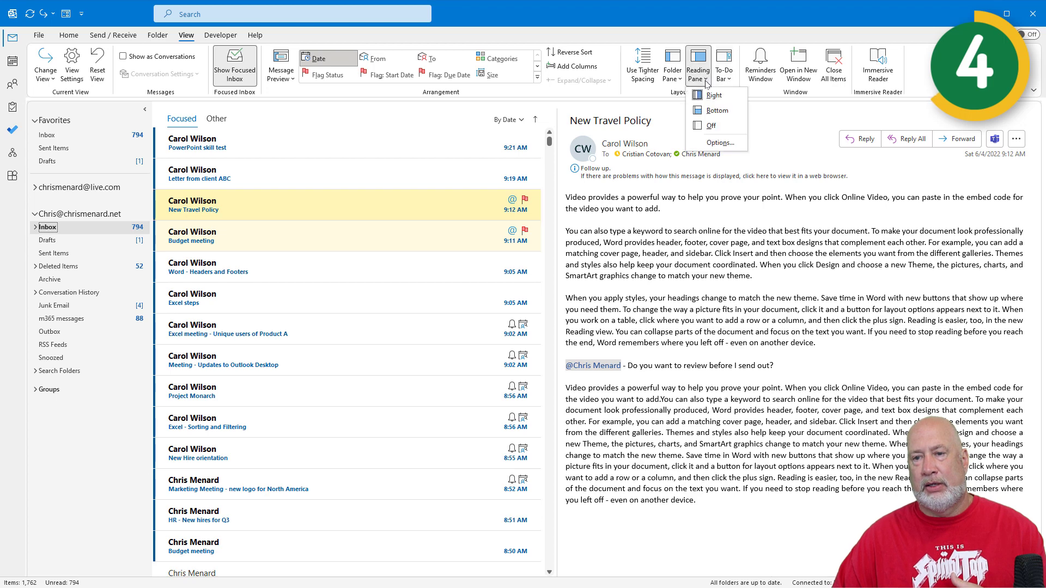
click(713, 126)
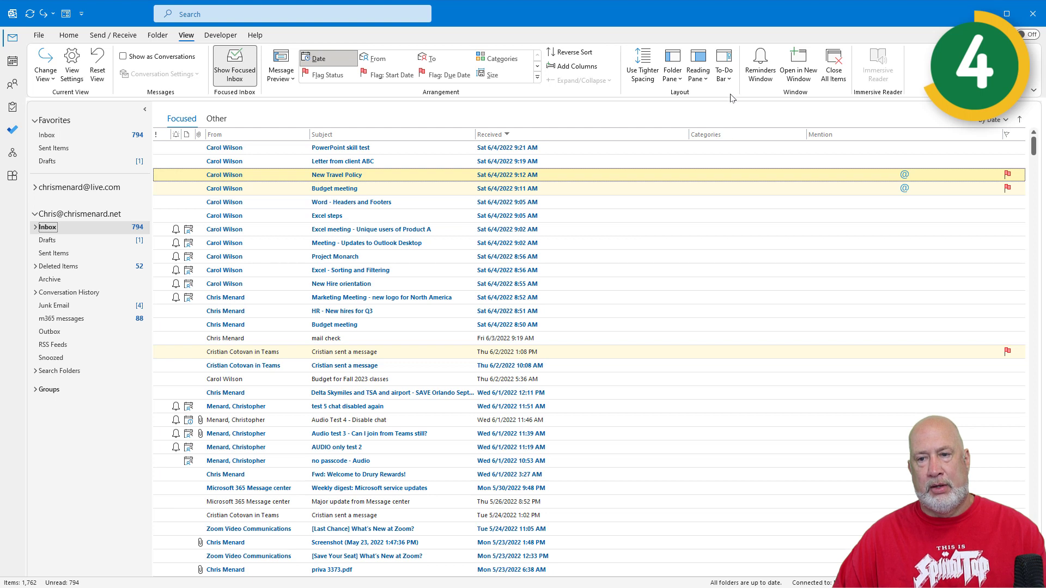
click(726, 82)
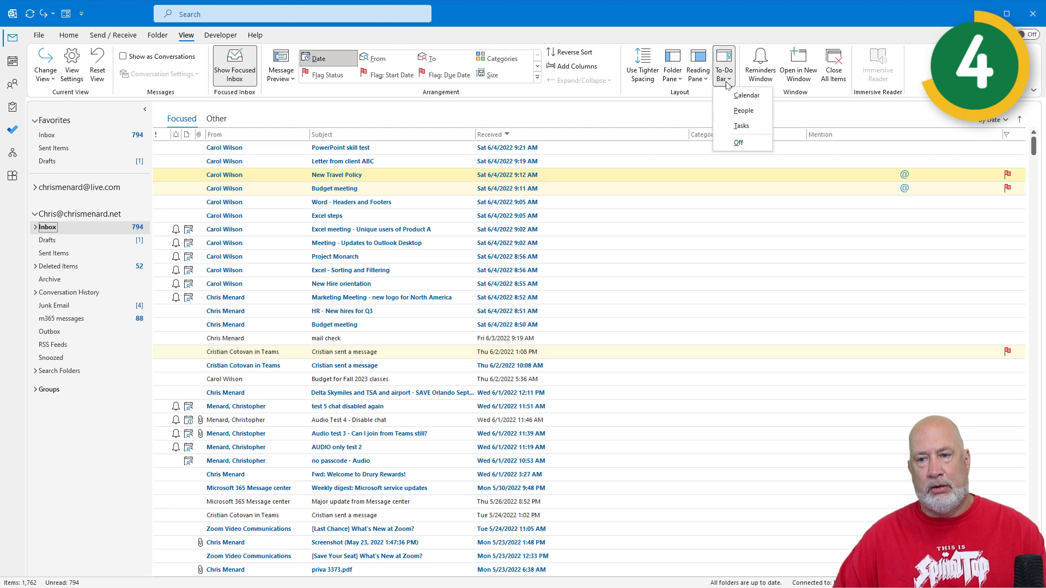
click(740, 128)
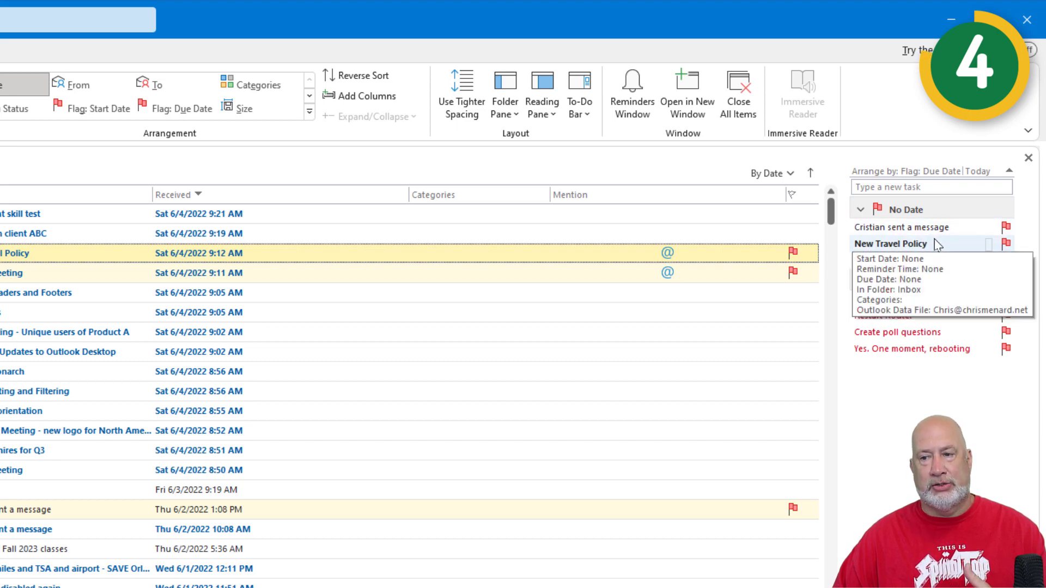
- Close the task list, sort the inbox by flag with flagged mail on top, then sort by Received again
click(1029, 159)
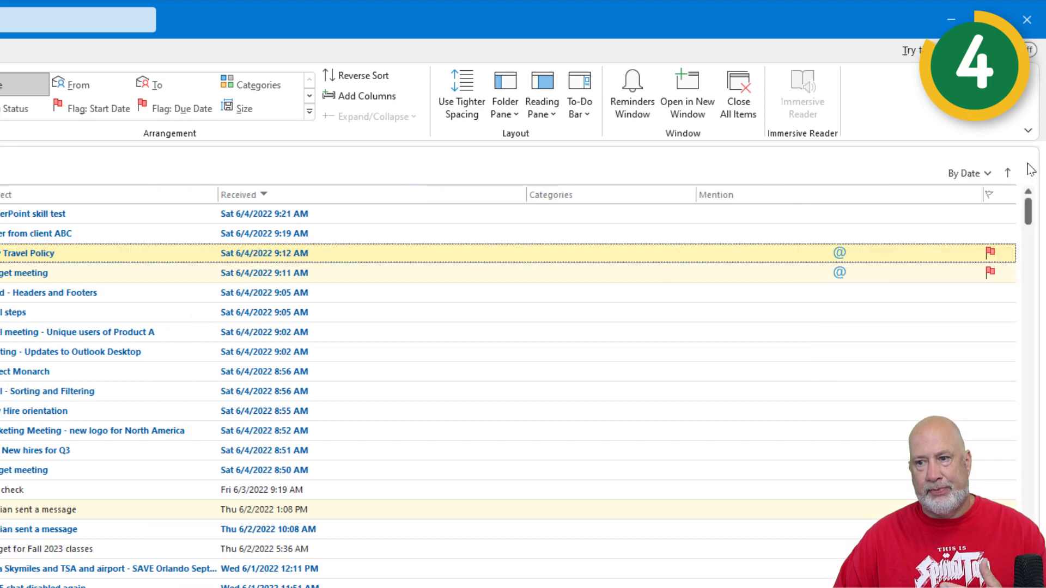
click(990, 195)
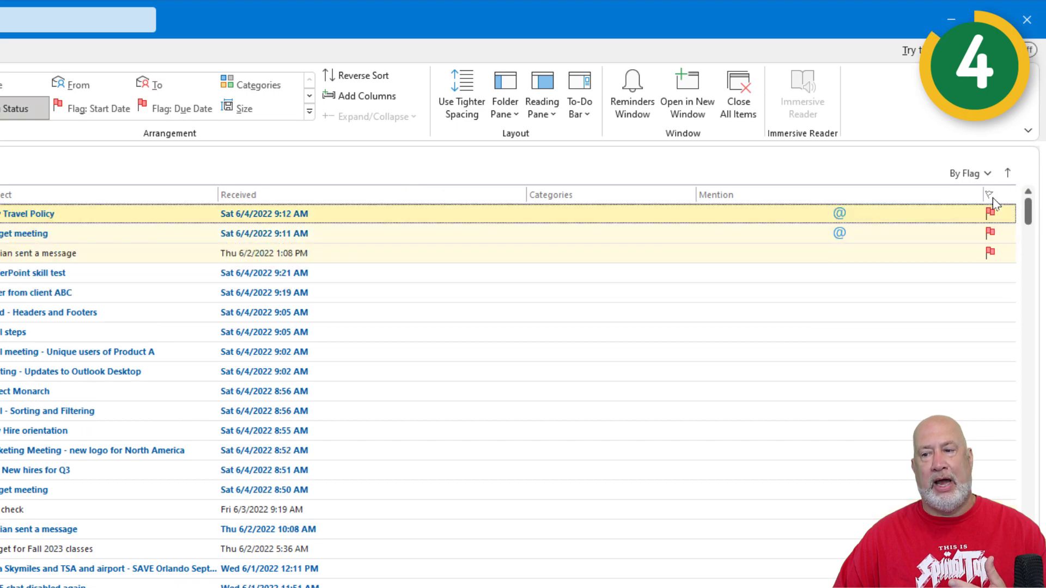
click(994, 201)
click(994, 198)
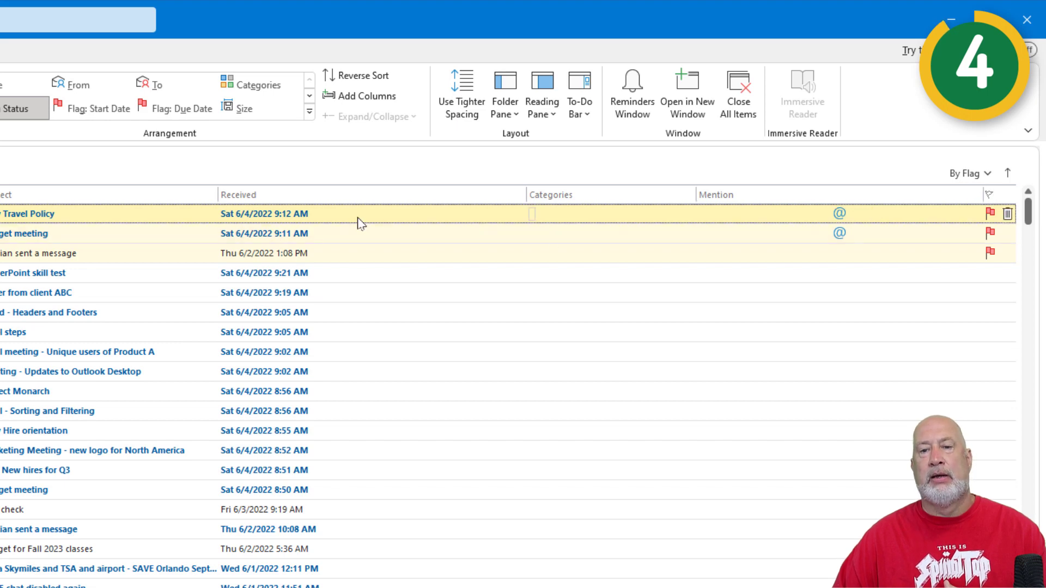
mouse_move(707, 203)
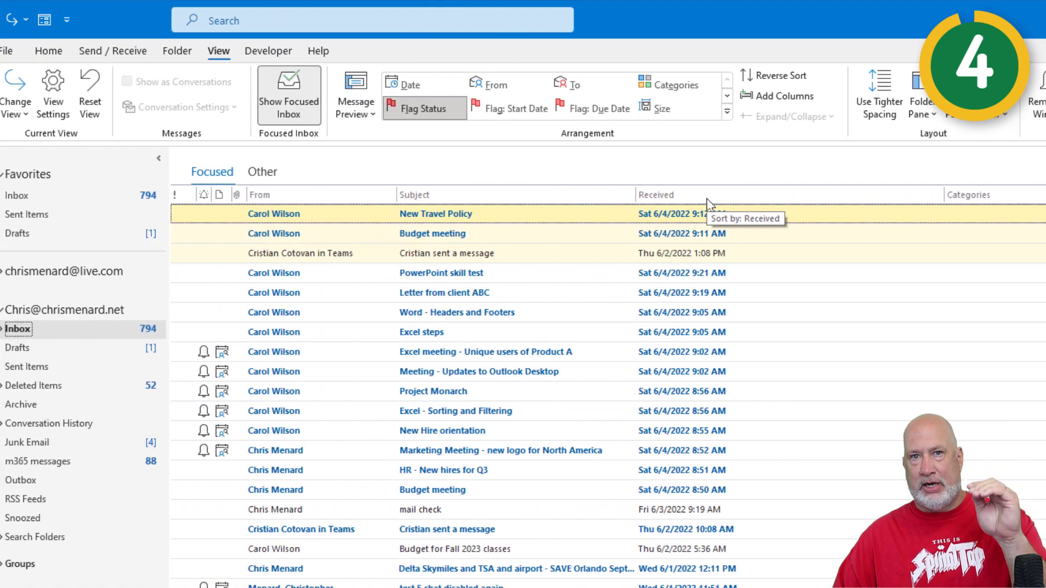
click(758, 197)
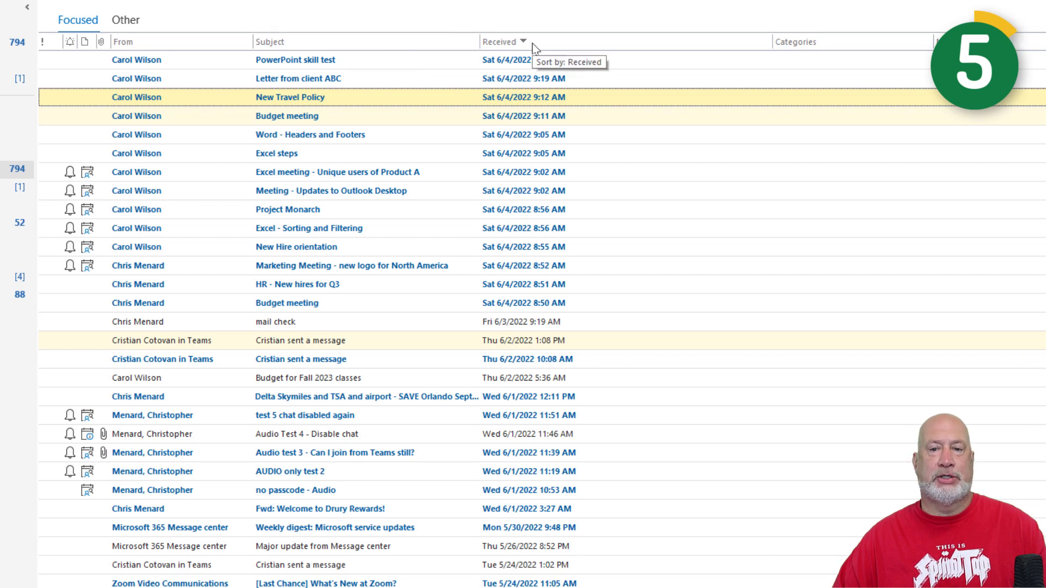
- Remove the Received column from the inbox list and reopen the column header options
right_click(567, 47)
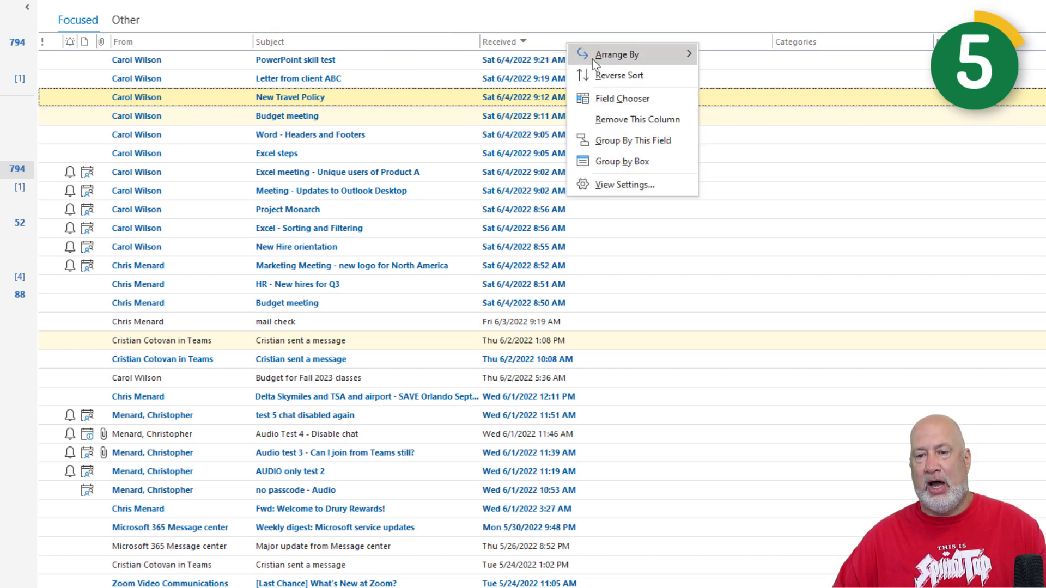
click(634, 120)
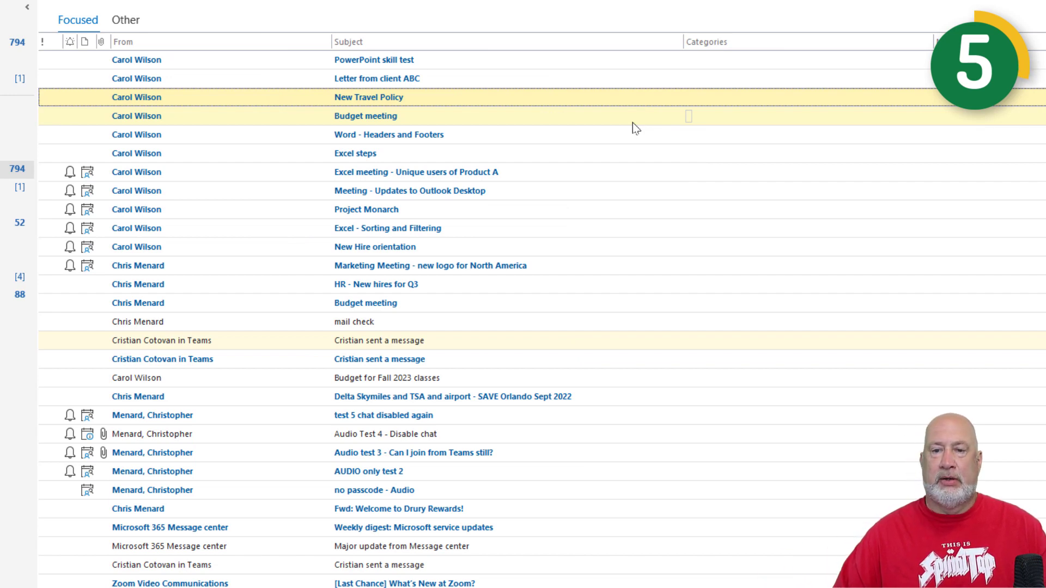
right_click(629, 45)
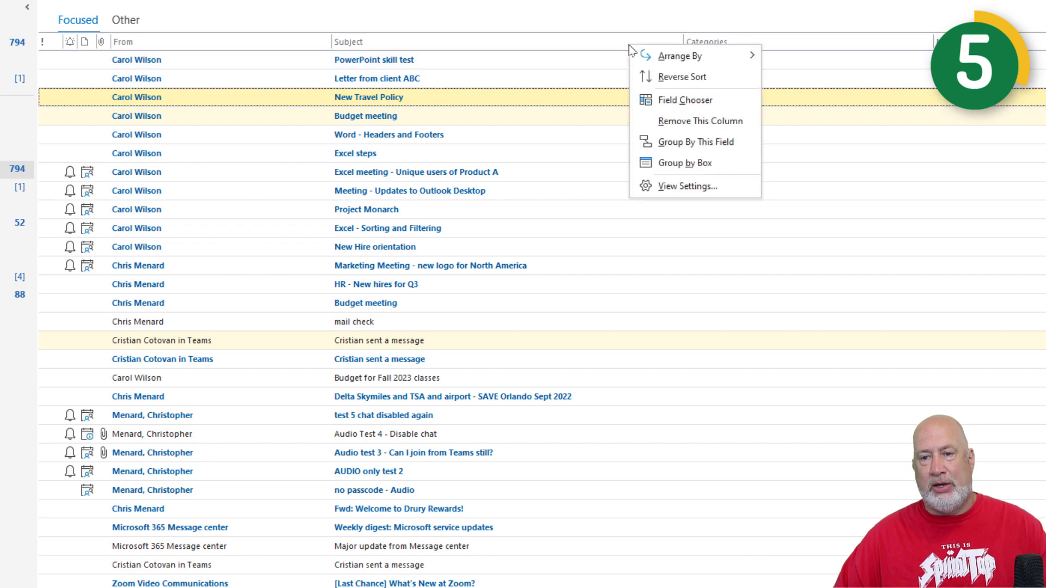
- Browse the Field Chooser's field sets, switching to All Document fields and back to frequently-used
click(708, 102)
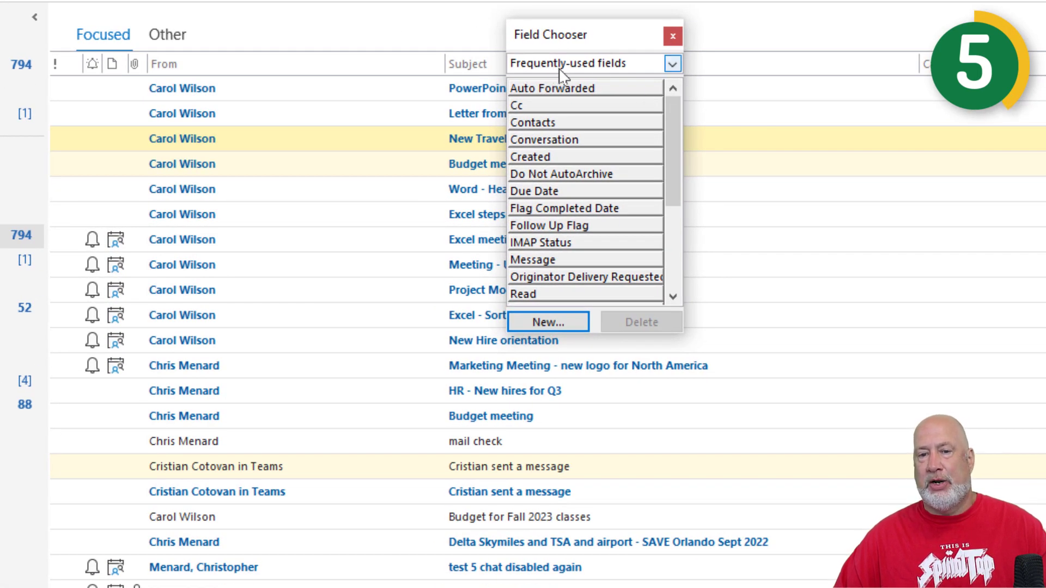
drag(669, 145, 682, 214)
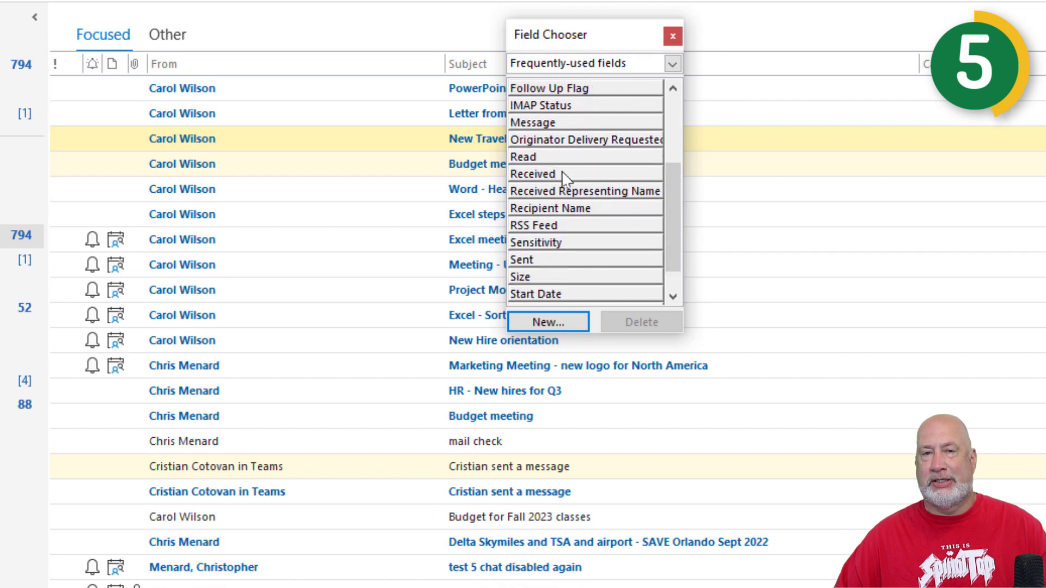
drag(676, 189, 669, 78)
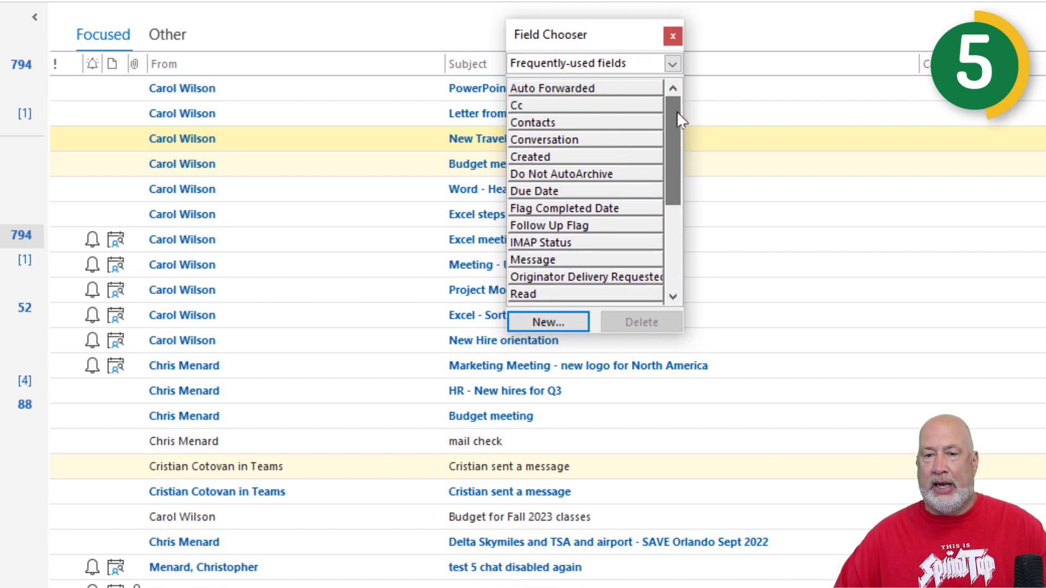
click(670, 69)
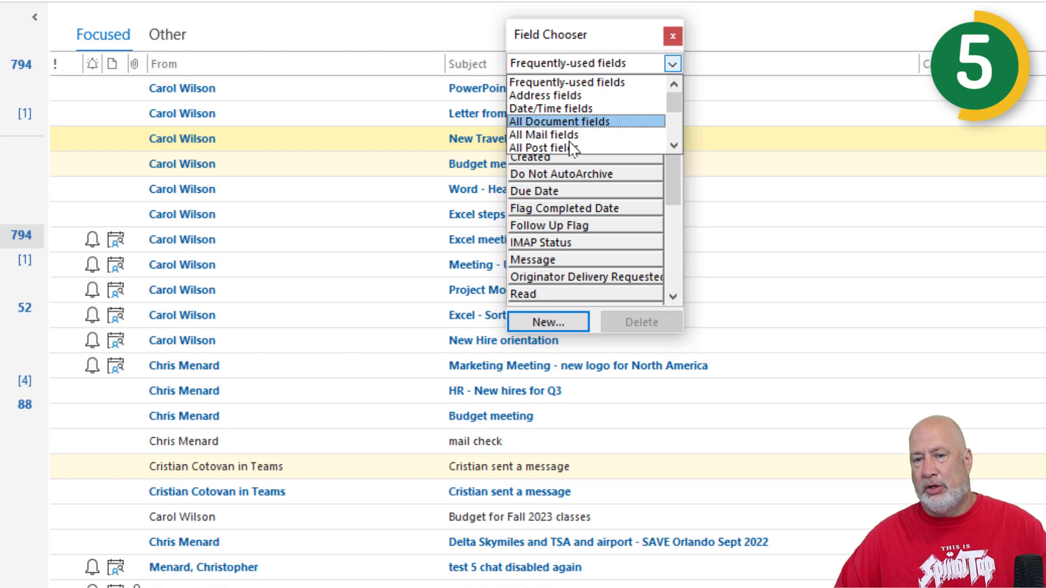
key(Return)
click(672, 63)
click(585, 84)
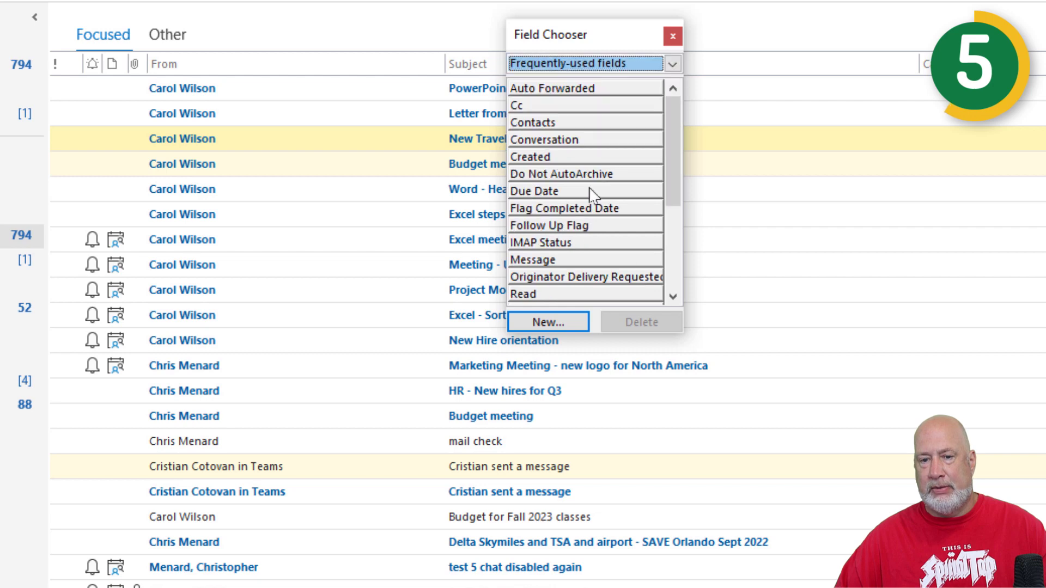
drag(673, 167, 671, 216)
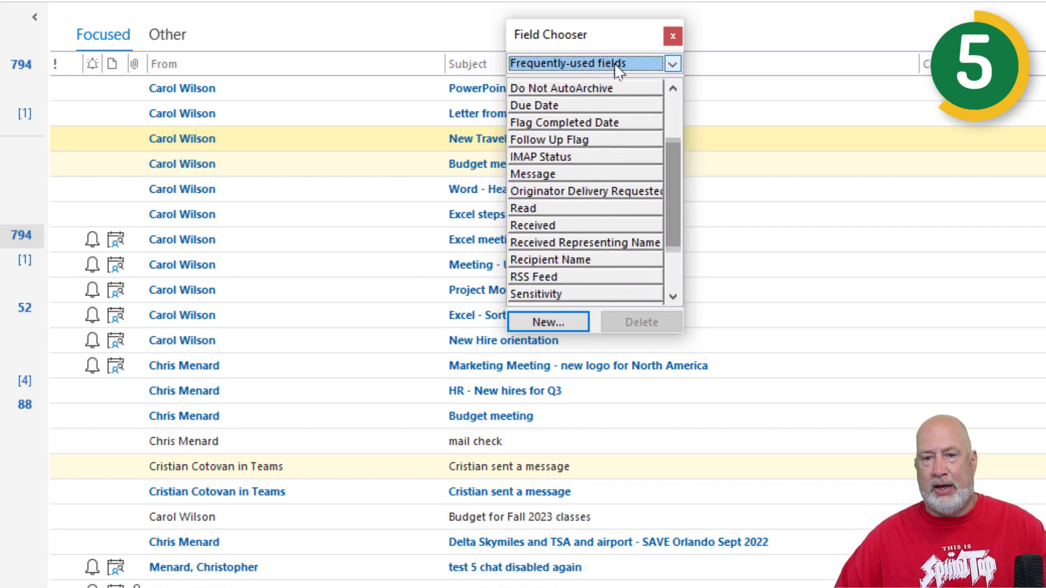
- Add the Received column back, try it before Subject, return it after Subject, and close the Field Chooser
drag(592, 38, 727, 121)
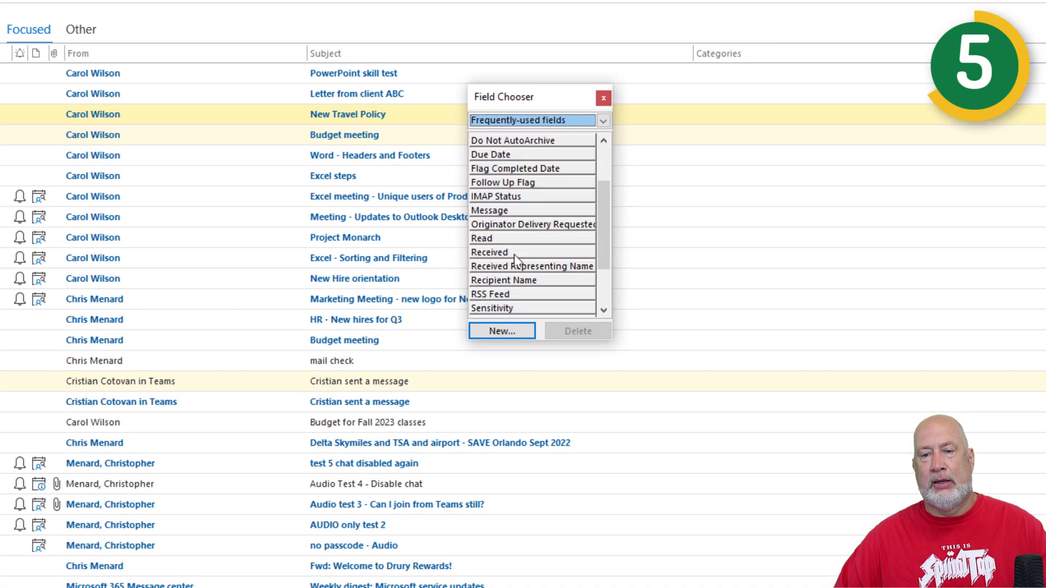
drag(619, 288, 643, 62)
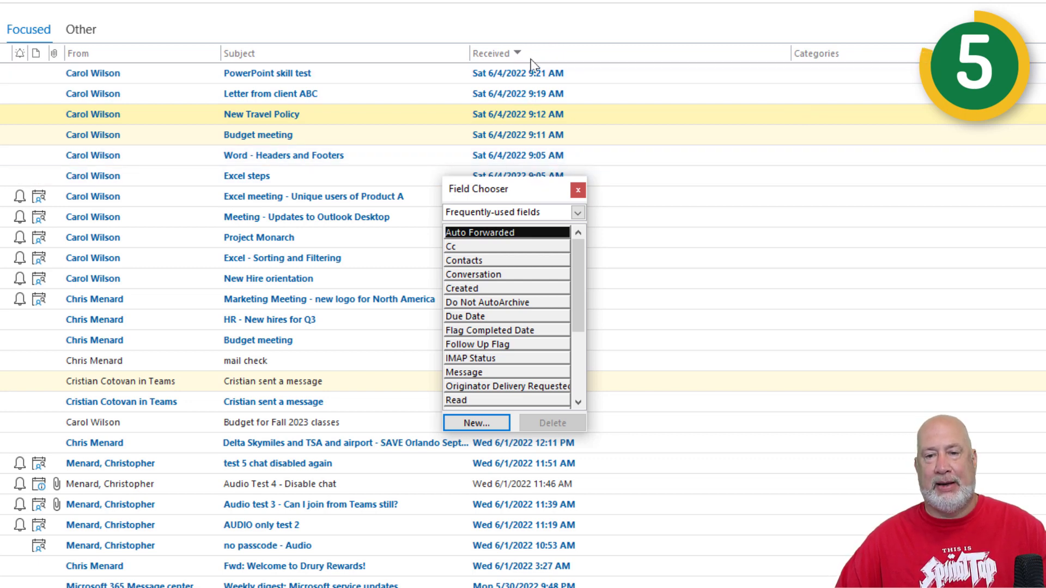
drag(532, 57, 322, 65)
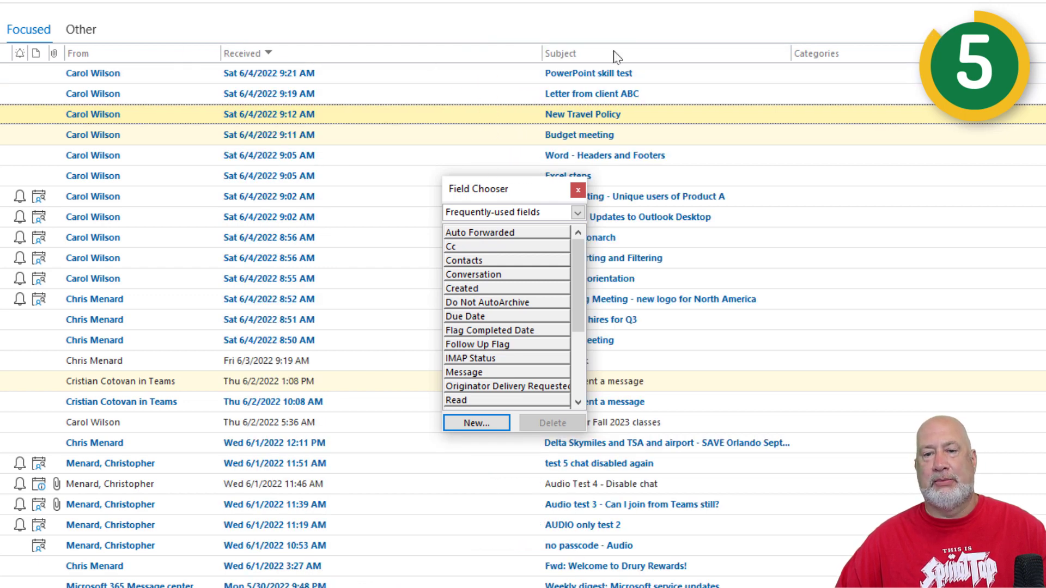
drag(323, 58, 753, 65)
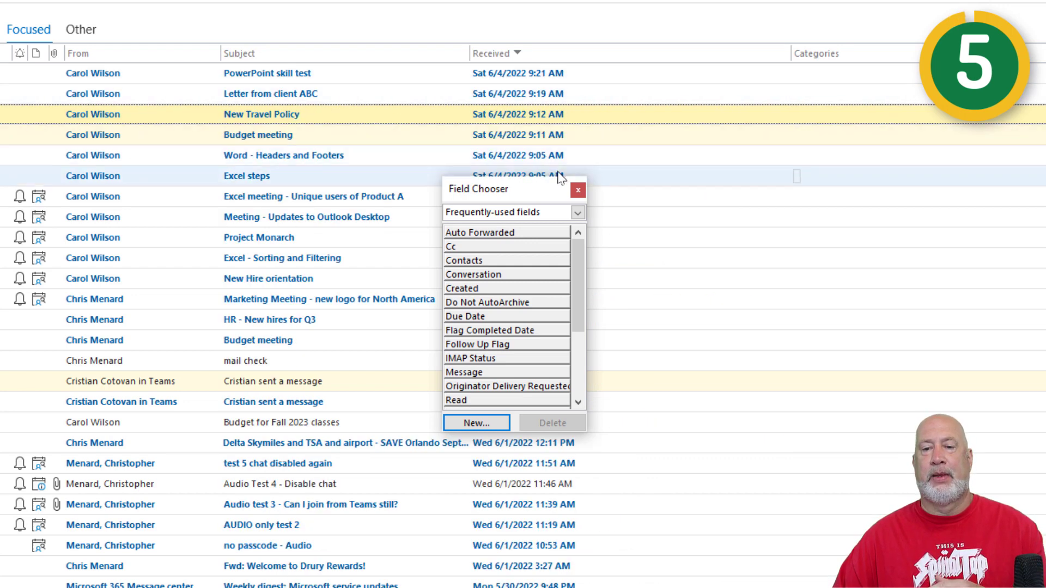
click(578, 190)
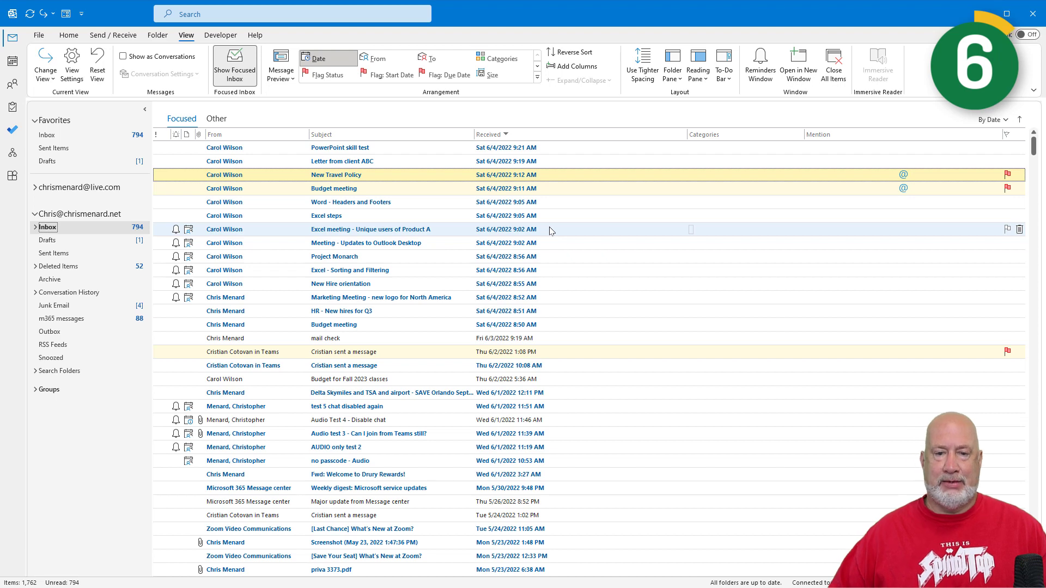
- Open Budget meeting in a right-hand Reading Pane and adjust the message list width beside it
click(444, 188)
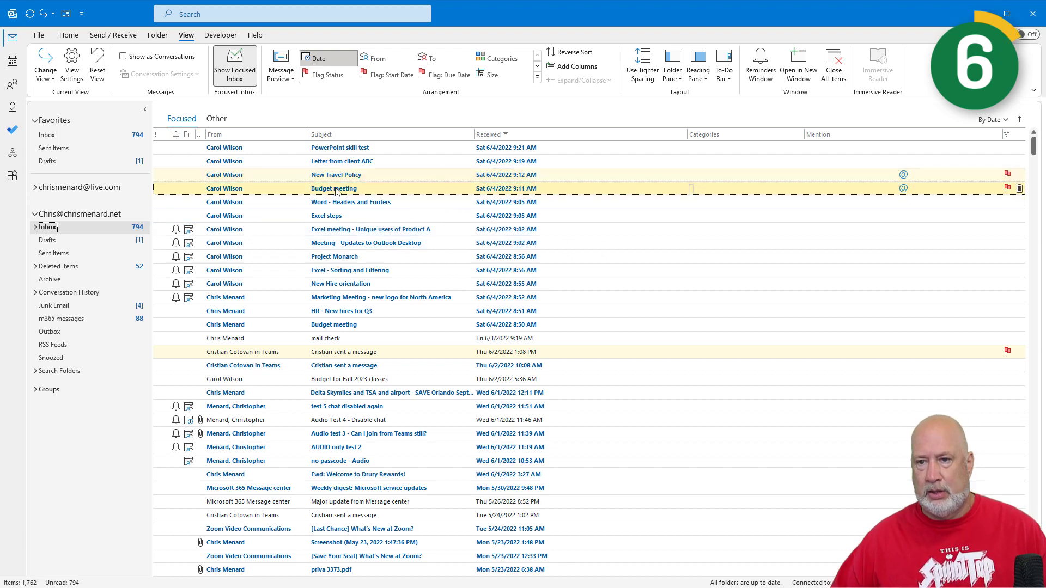
click(699, 73)
click(708, 96)
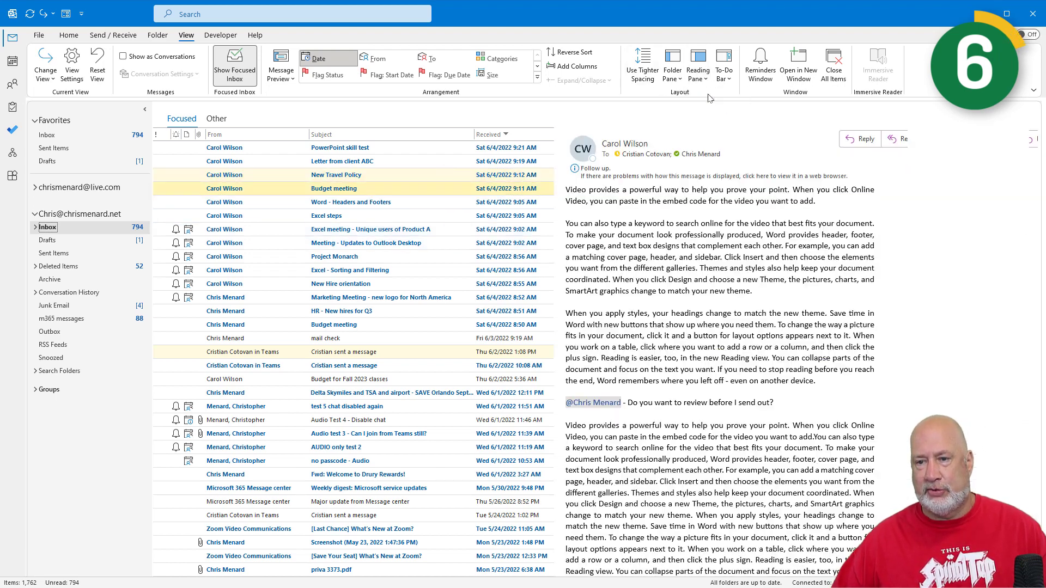
drag(555, 222, 595, 222)
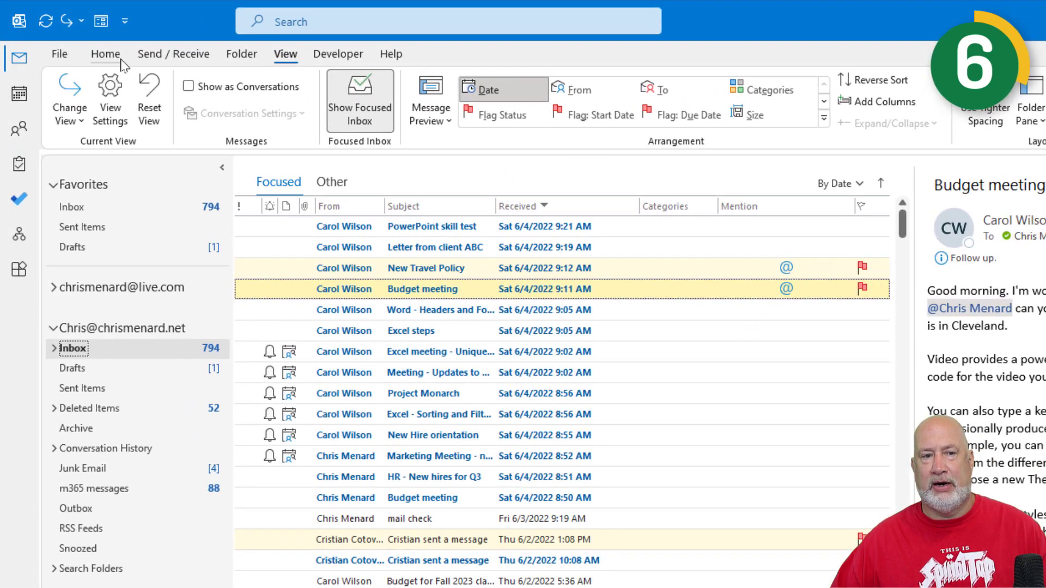
click(115, 57)
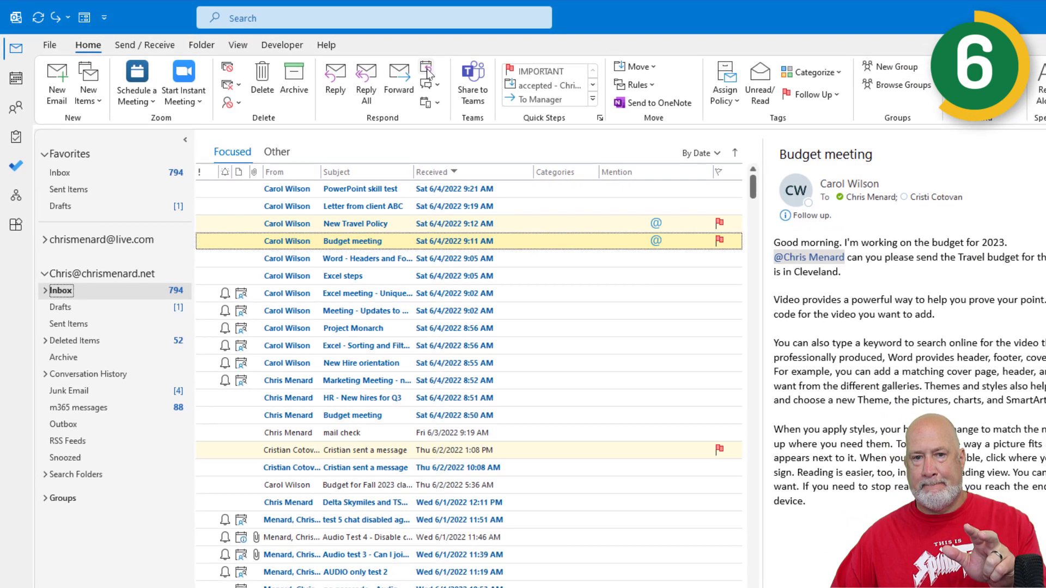
click(434, 73)
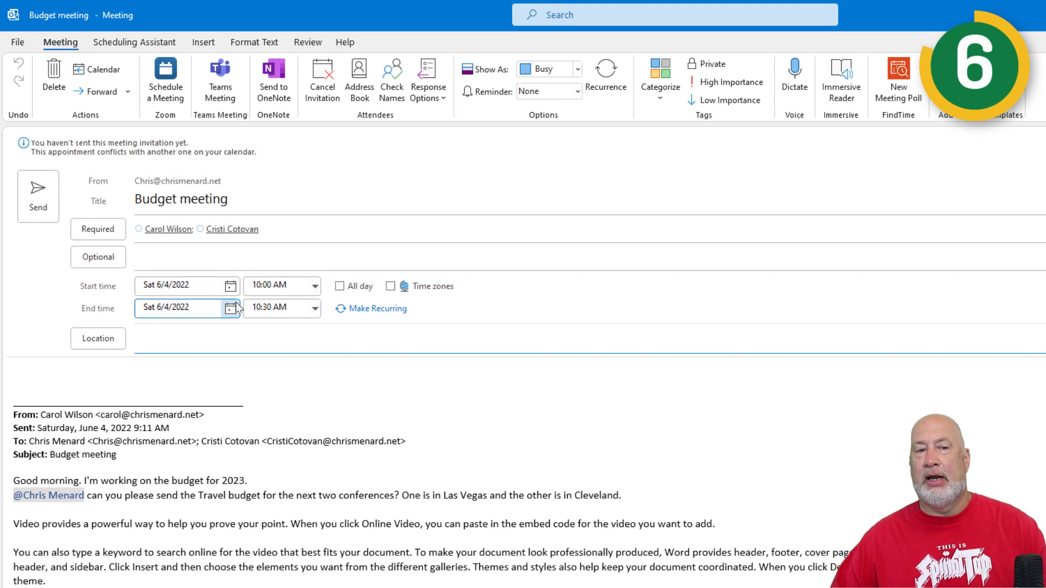
click(158, 46)
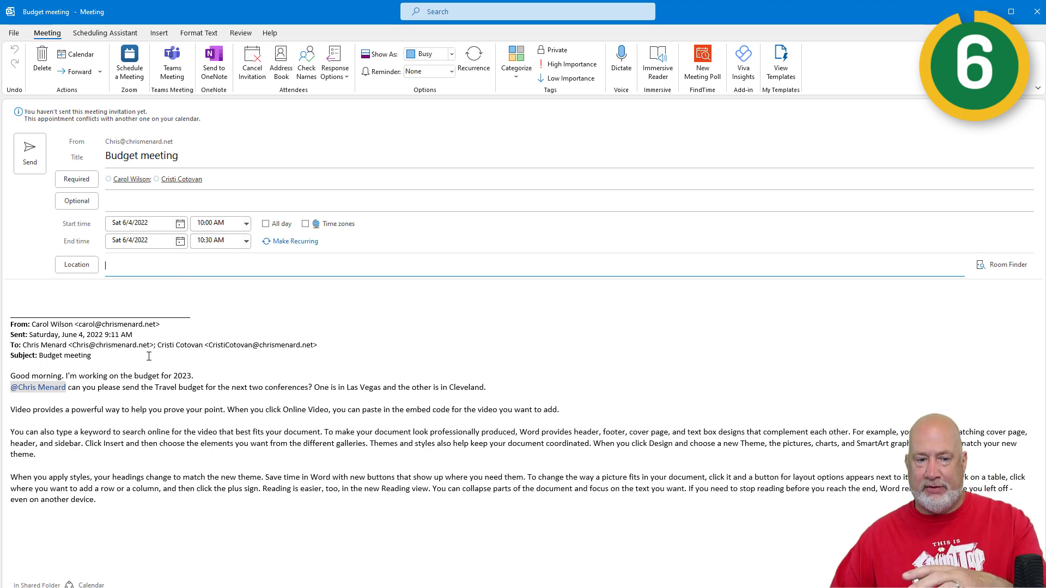
click(1033, 12)
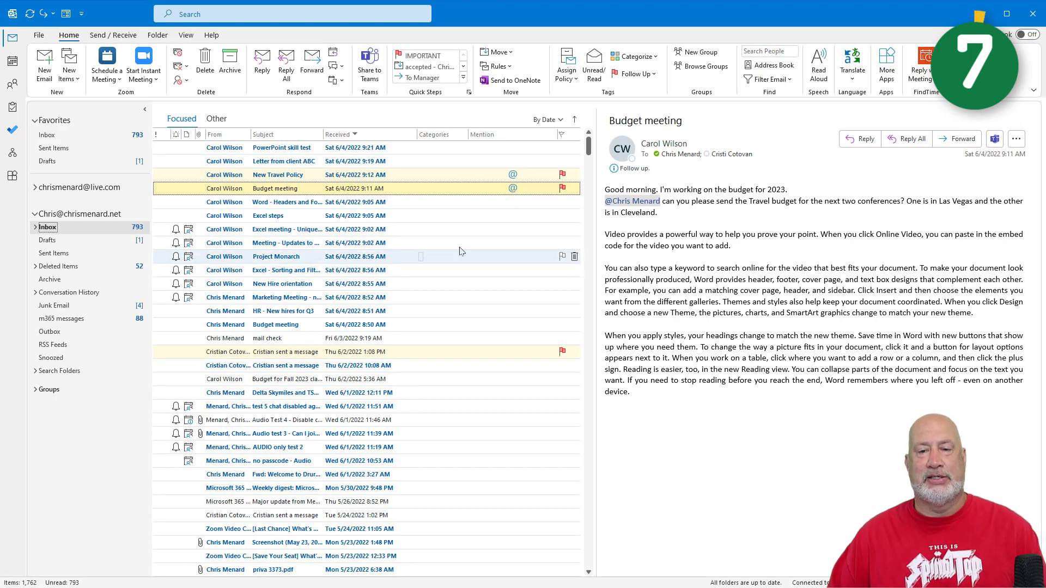
- Tag Word - Headers with the blue category renamed Marketing, then tag the Outlook meeting and Excel - Sorting emails Marketing
right_click(410, 206)
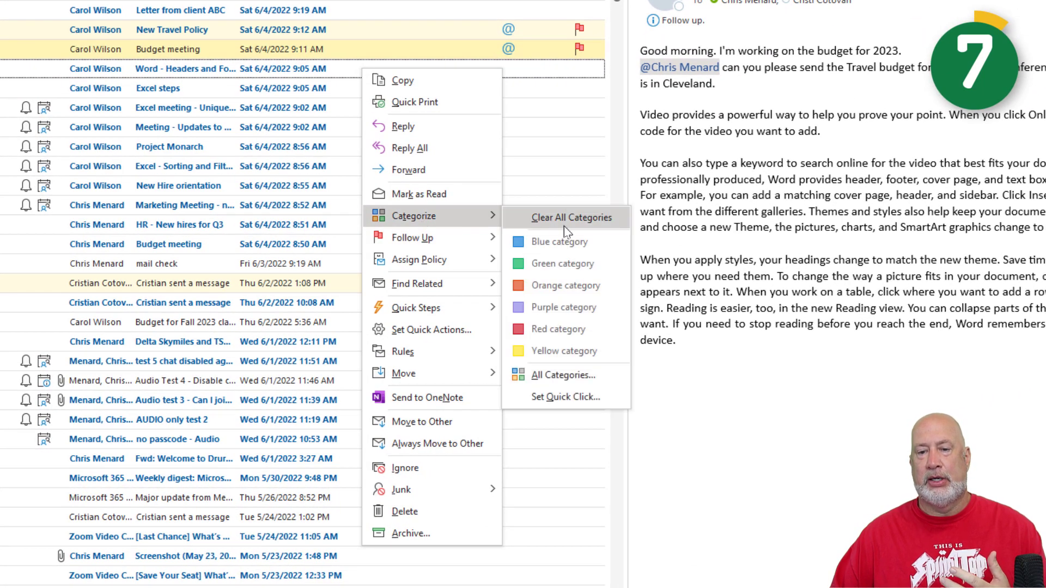
mouse_move(413, 216)
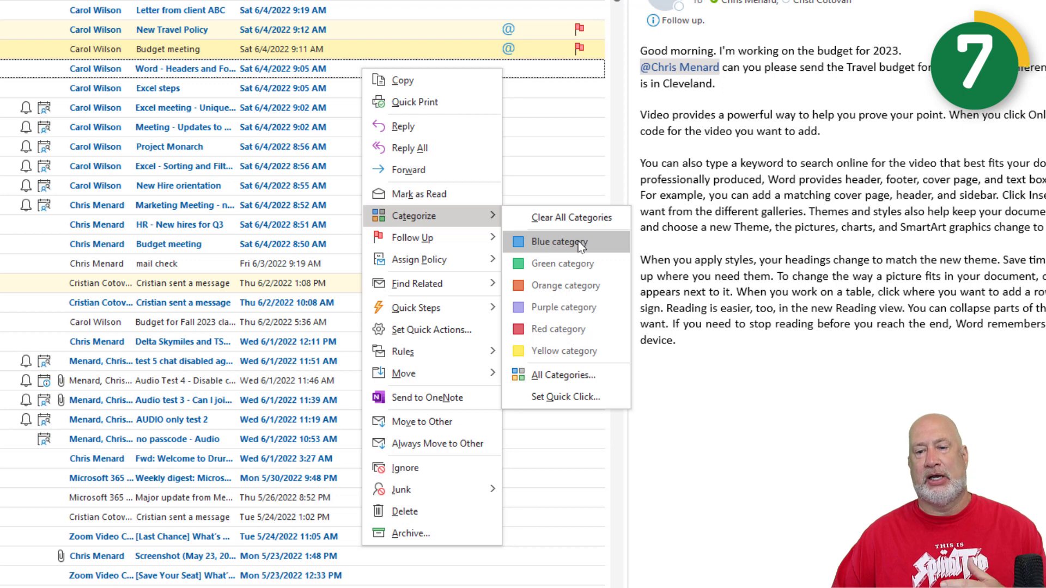
click(582, 242)
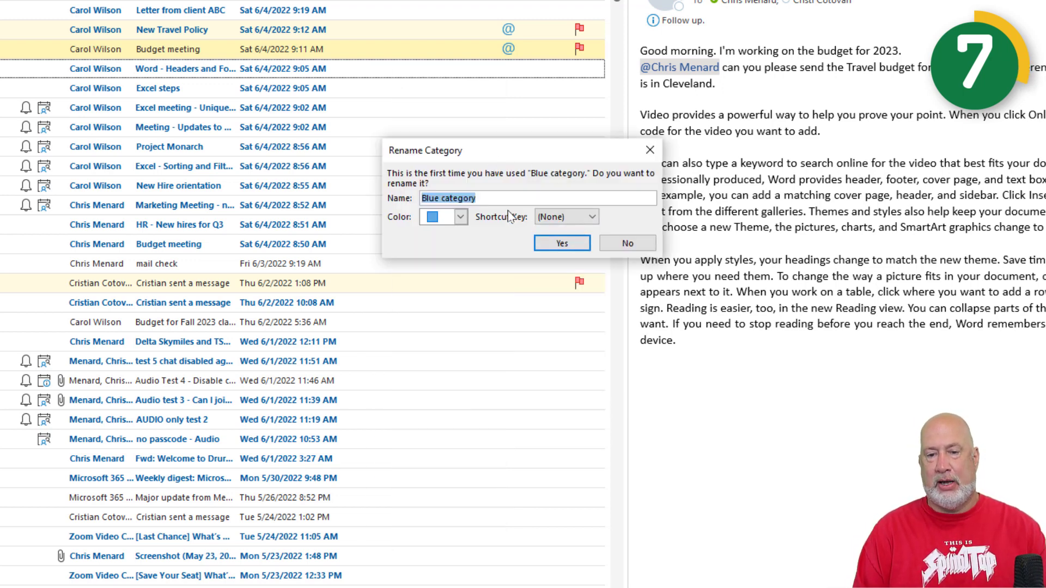
text(Marketing)
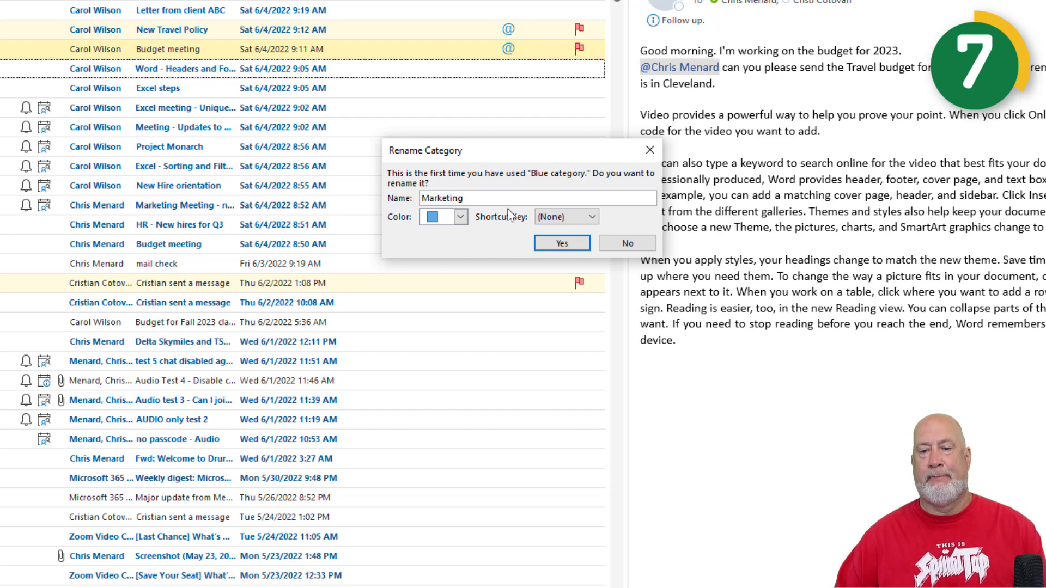
click(560, 242)
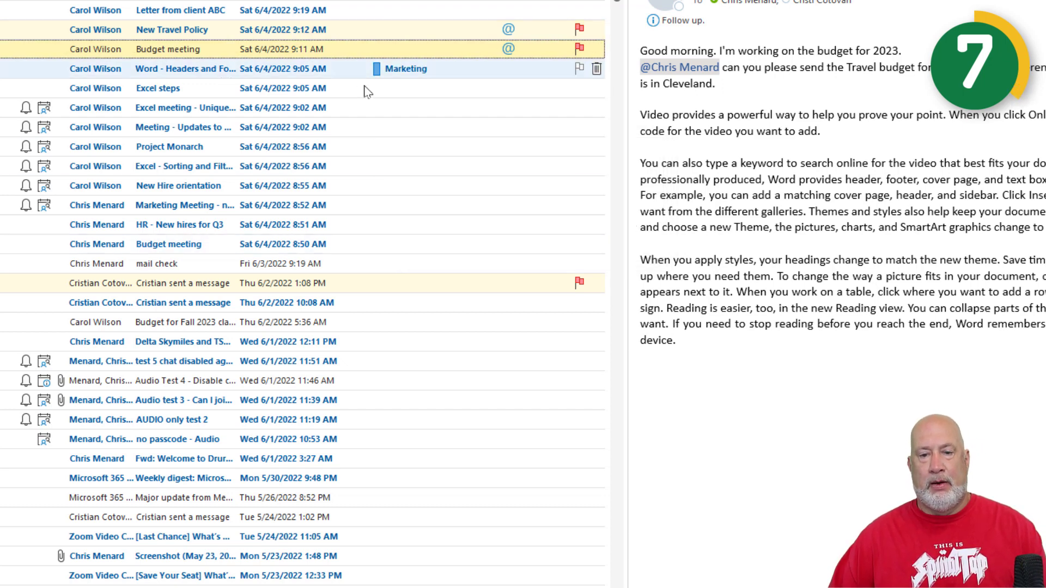
click(391, 125)
click(405, 168)
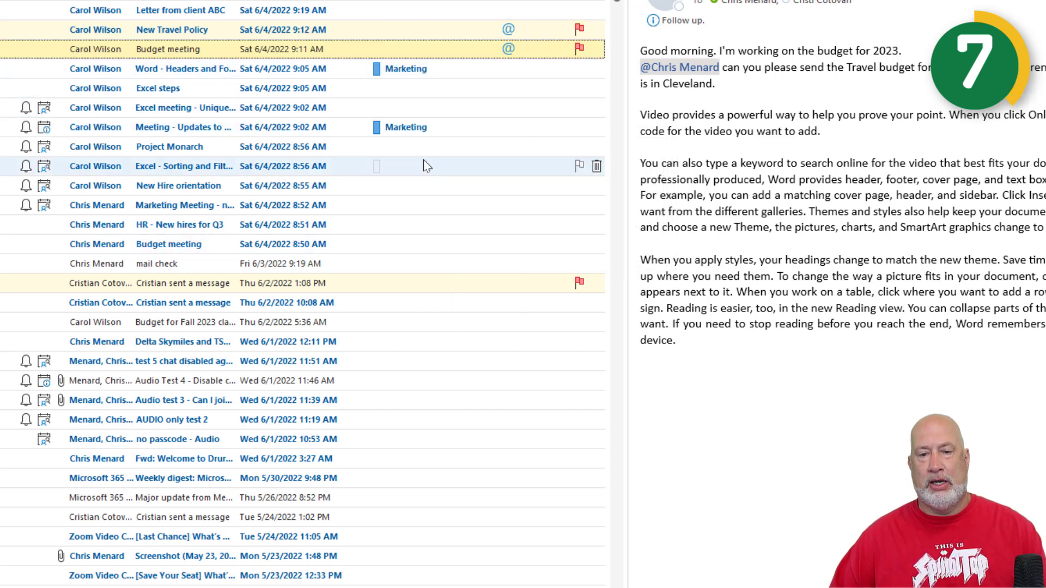
click(415, 173)
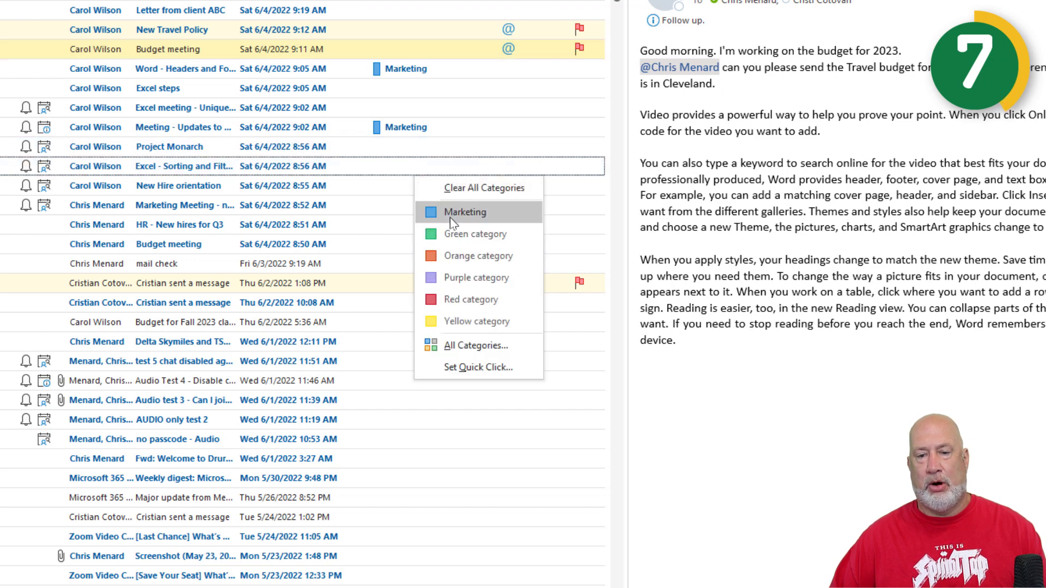
click(450, 217)
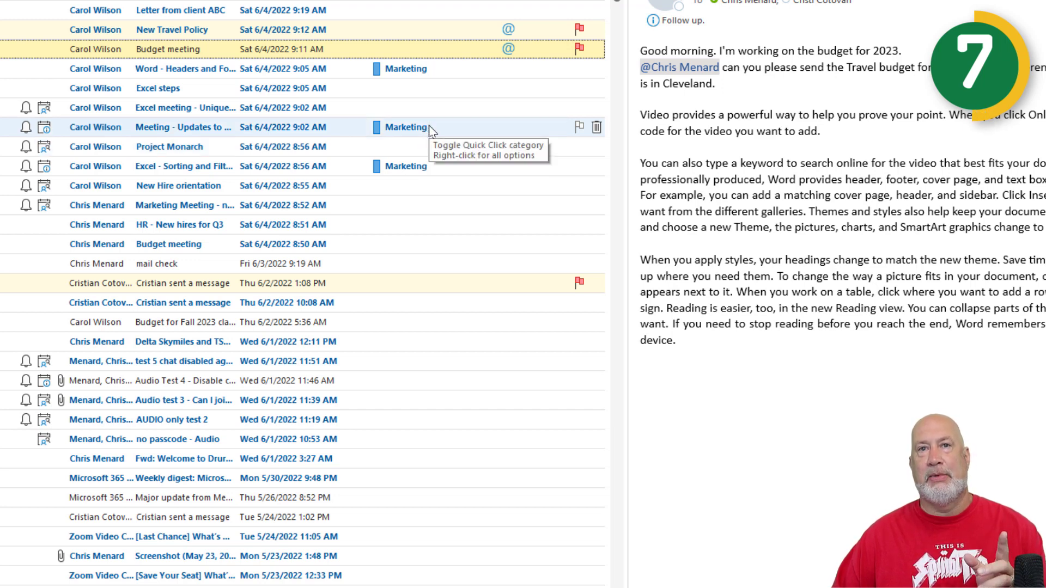
- Add the Green and Orange categories to the Outlook Desktop meeting email, keeping their default names
right_click(431, 133)
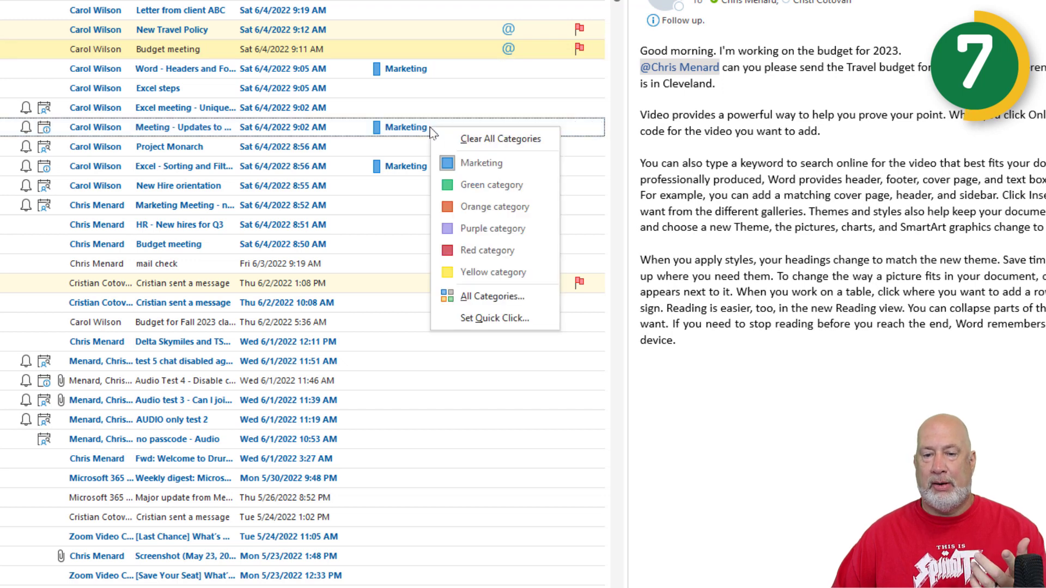
click(461, 182)
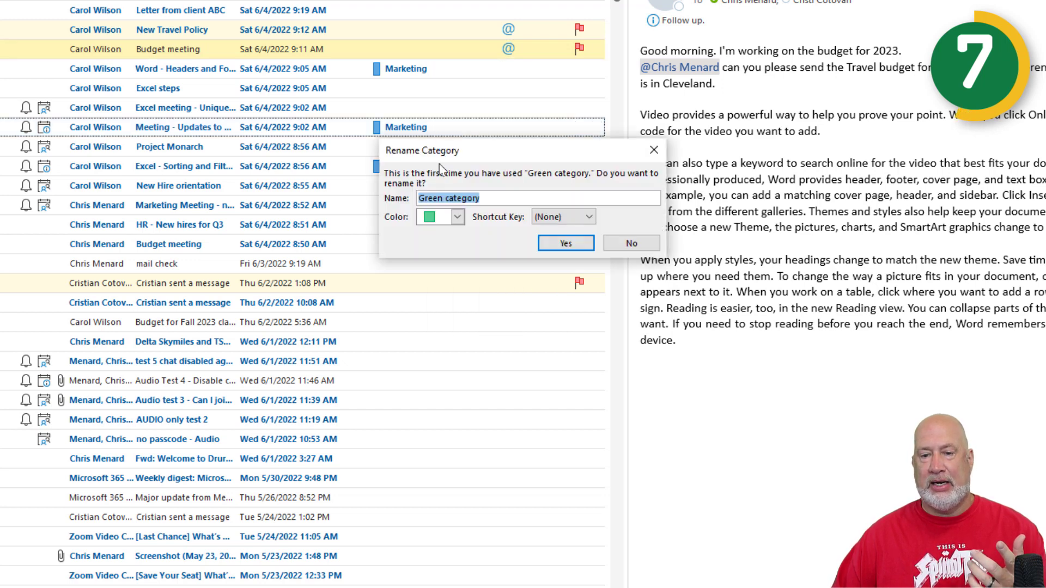
click(545, 243)
right_click(430, 133)
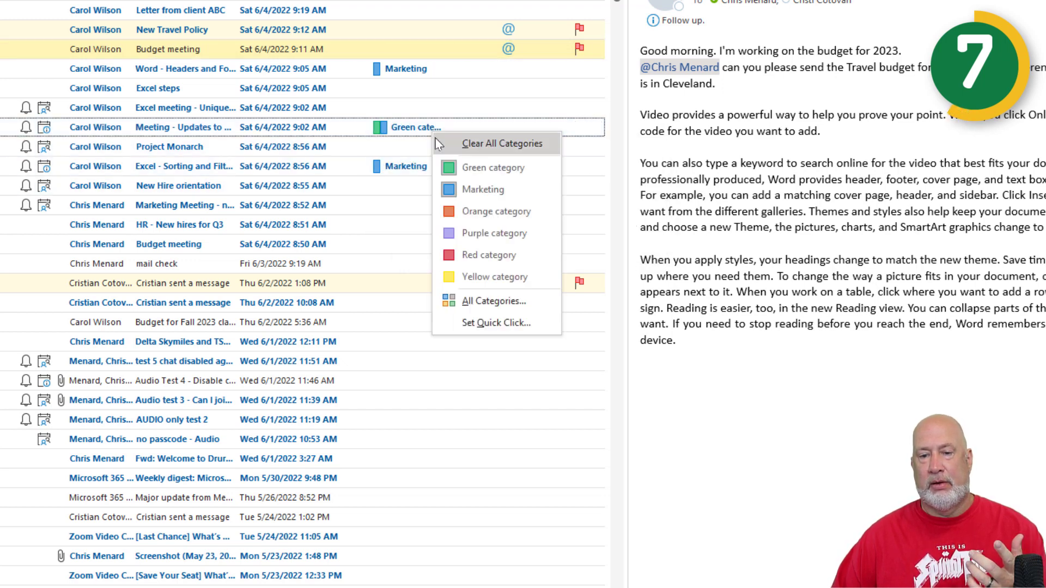
click(473, 212)
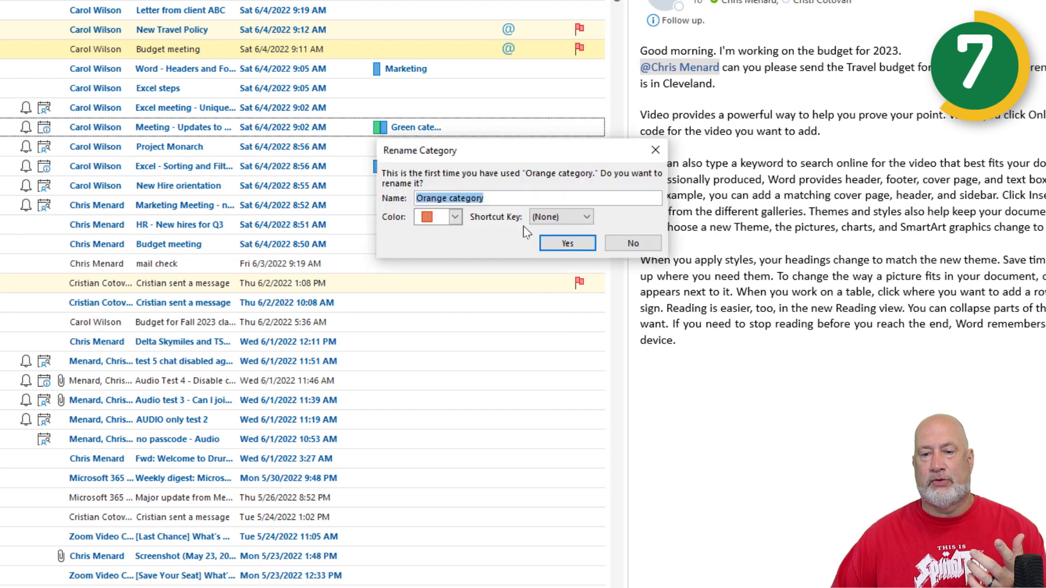
click(562, 243)
- Add Orange to Excel - Sorting, Purple to Word - Headers, and Marketing to the Excel steps email
click(446, 174)
right_click(445, 174)
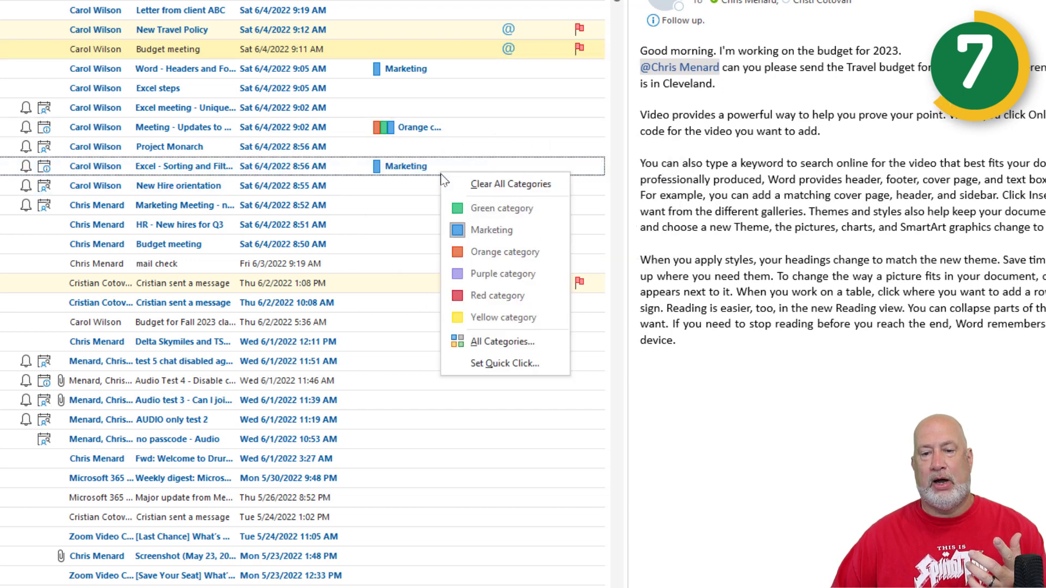
click(497, 249)
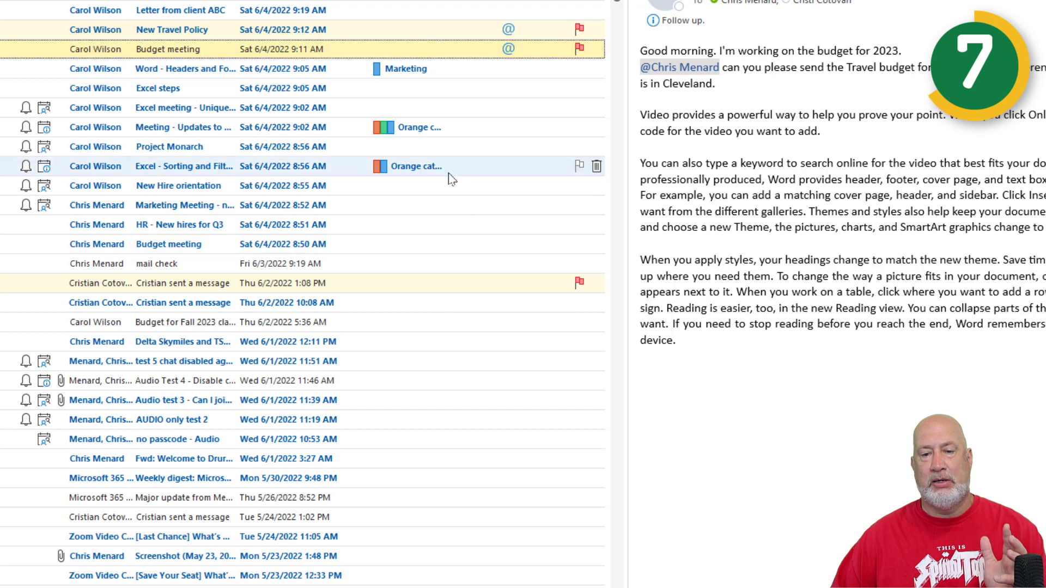
click(429, 74)
right_click(430, 71)
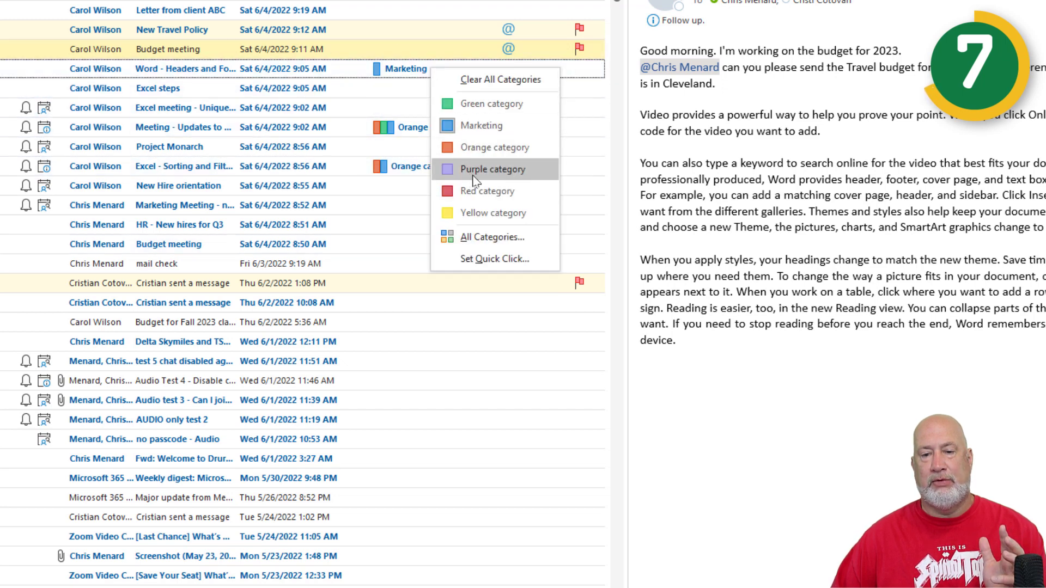
click(473, 174)
click(569, 245)
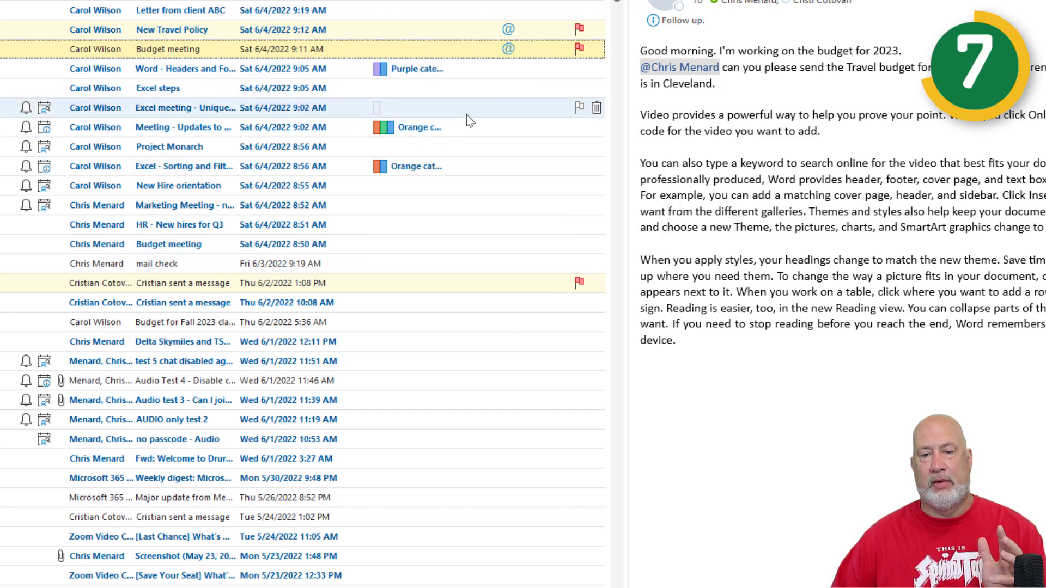
click(427, 88)
right_click(426, 92)
click(477, 151)
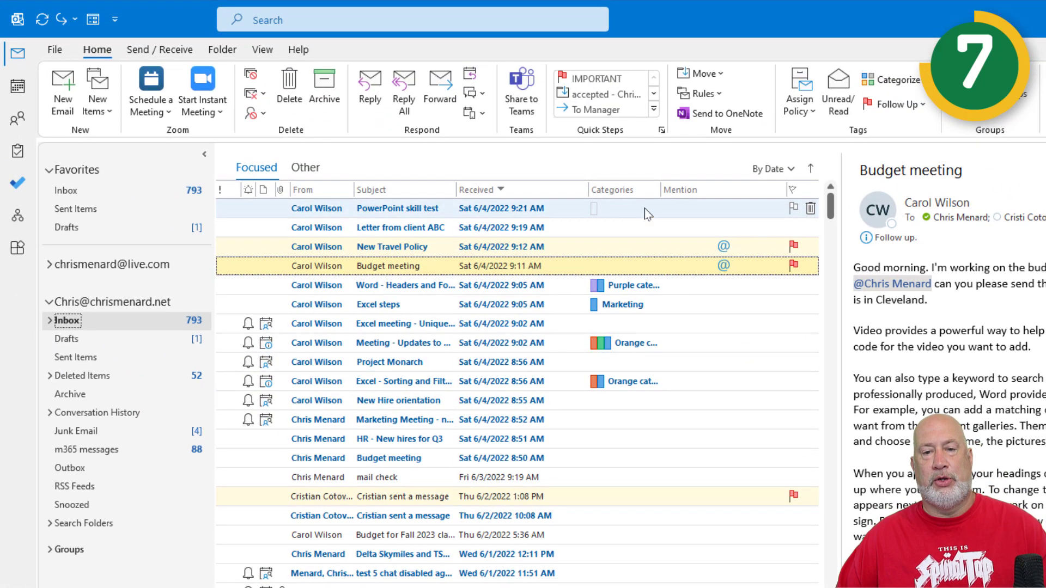
click(639, 198)
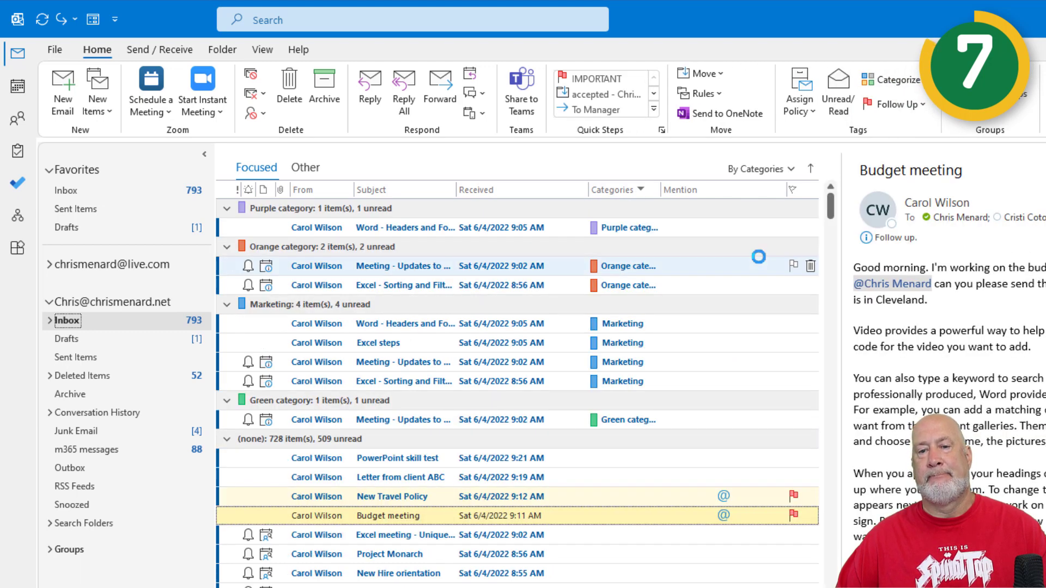
click(548, 188)
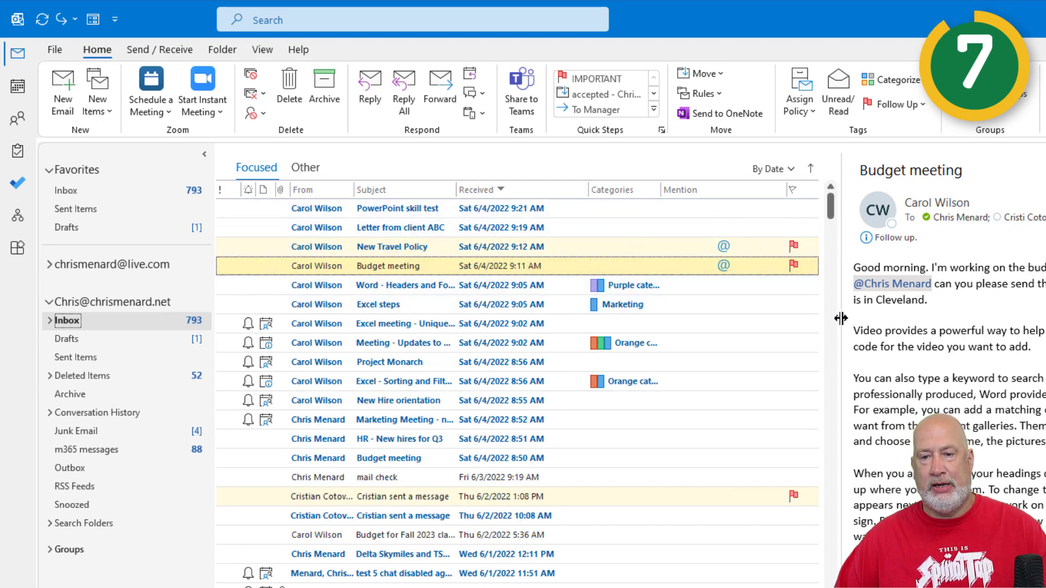
drag(842, 318, 990, 313)
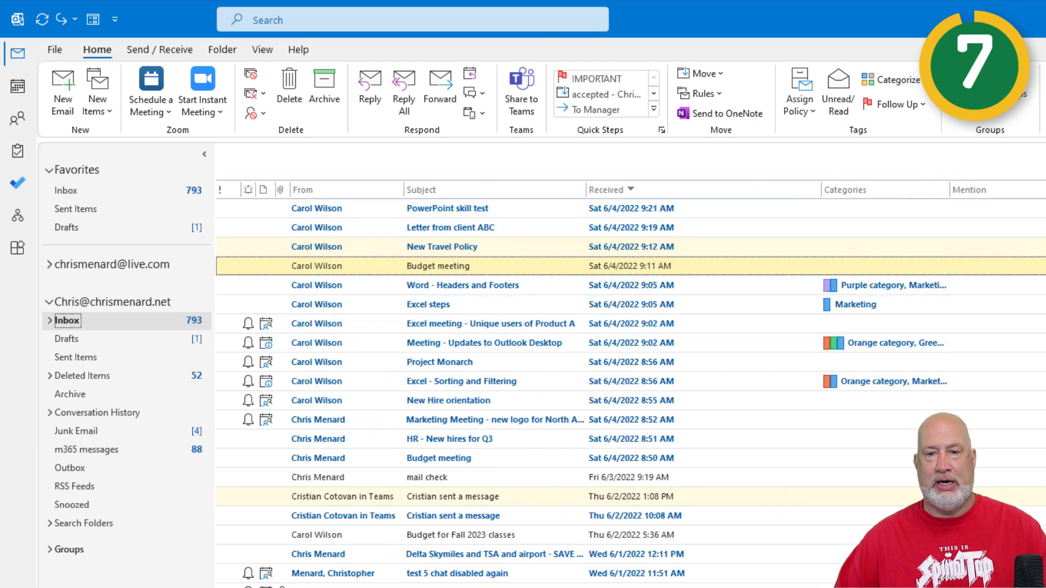
drag(1034, 350, 737, 338)
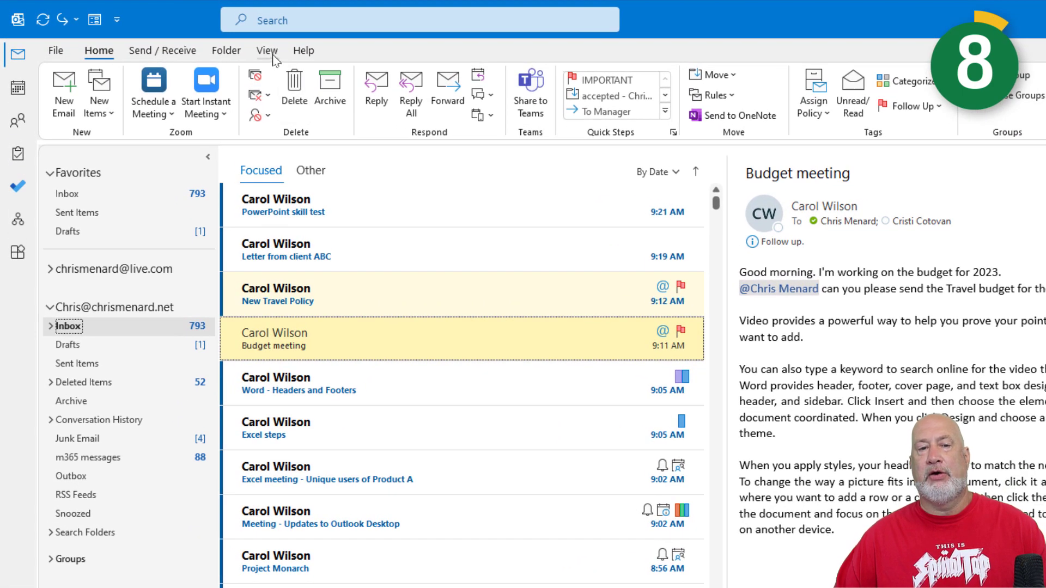
- Toggle Show Focused Inbox off and back on, then widen the message list into sender/subject/date columns
click(186, 35)
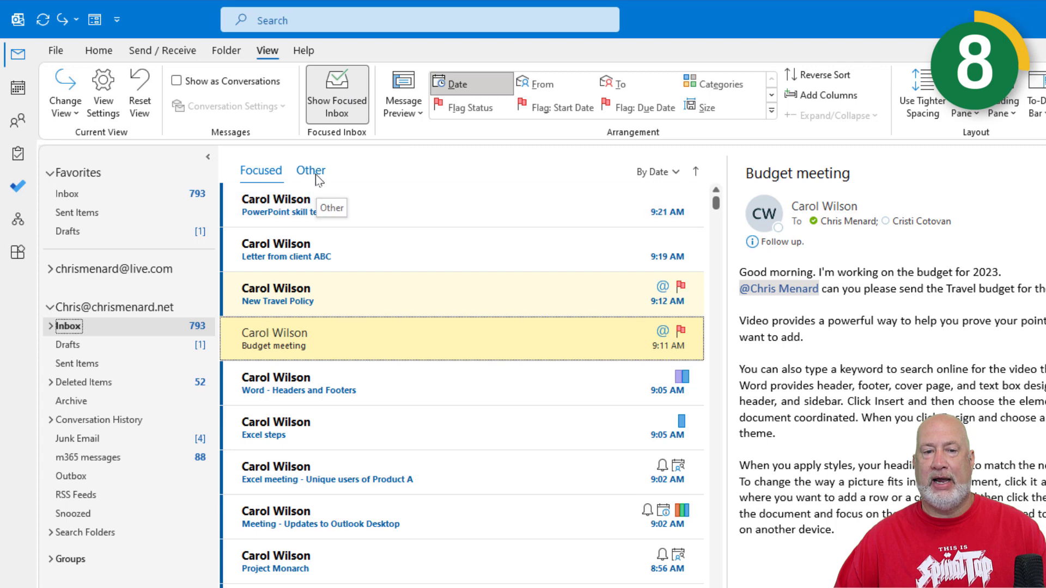
click(351, 111)
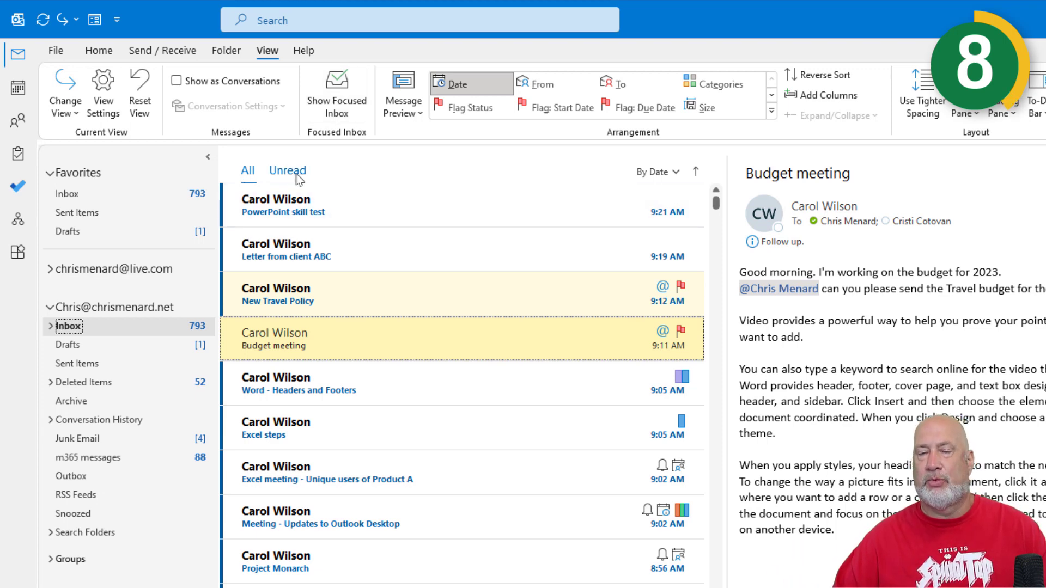
click(342, 116)
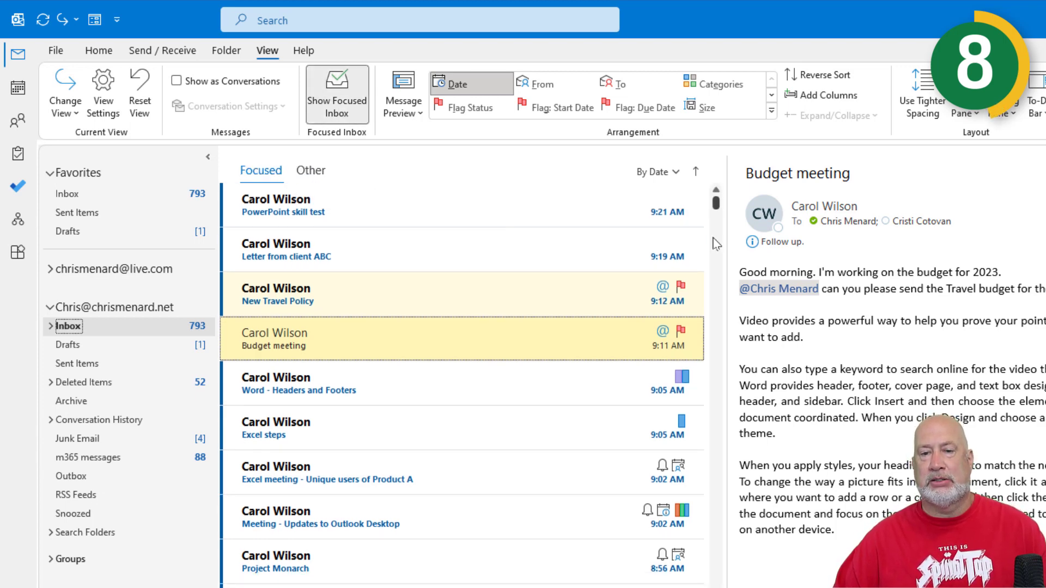
drag(726, 252, 999, 256)
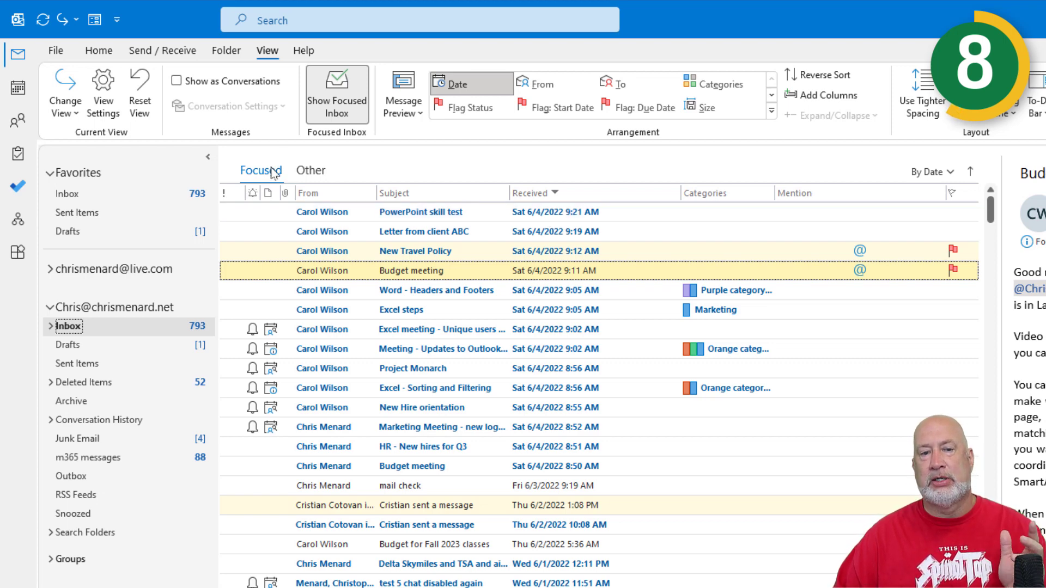
click(309, 171)
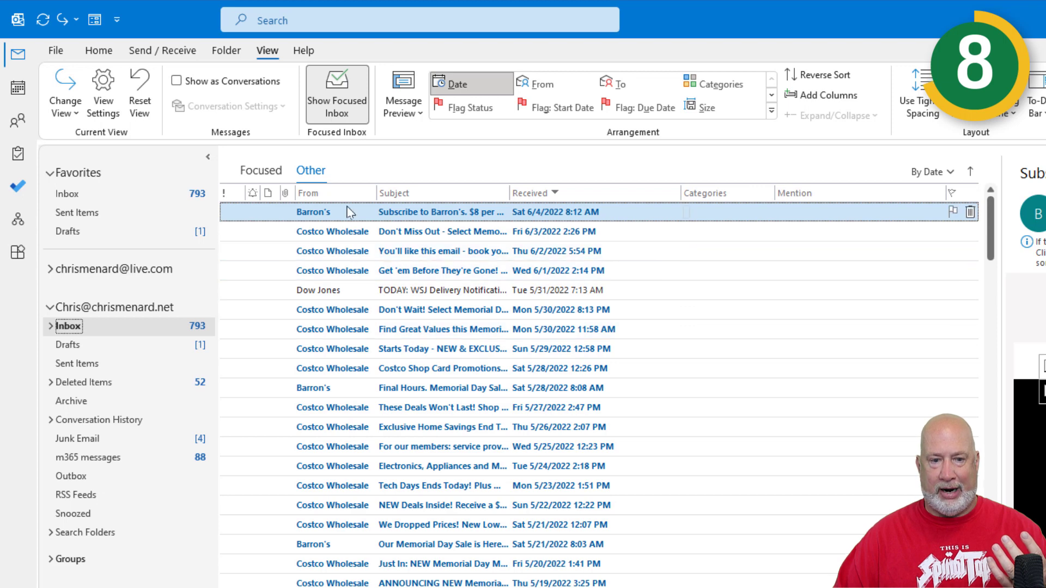
mouse_move(367, 407)
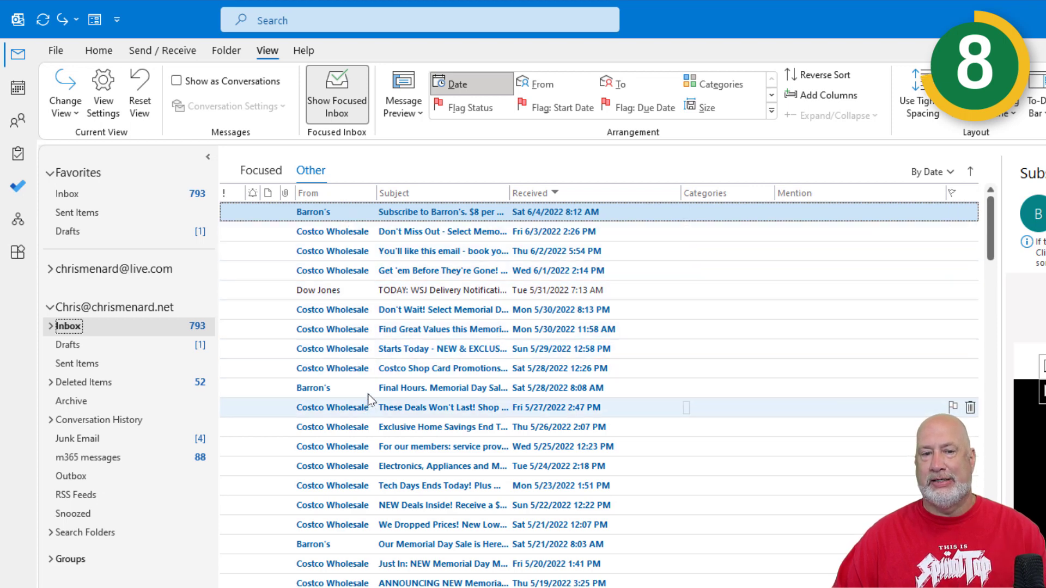
right_click(357, 217)
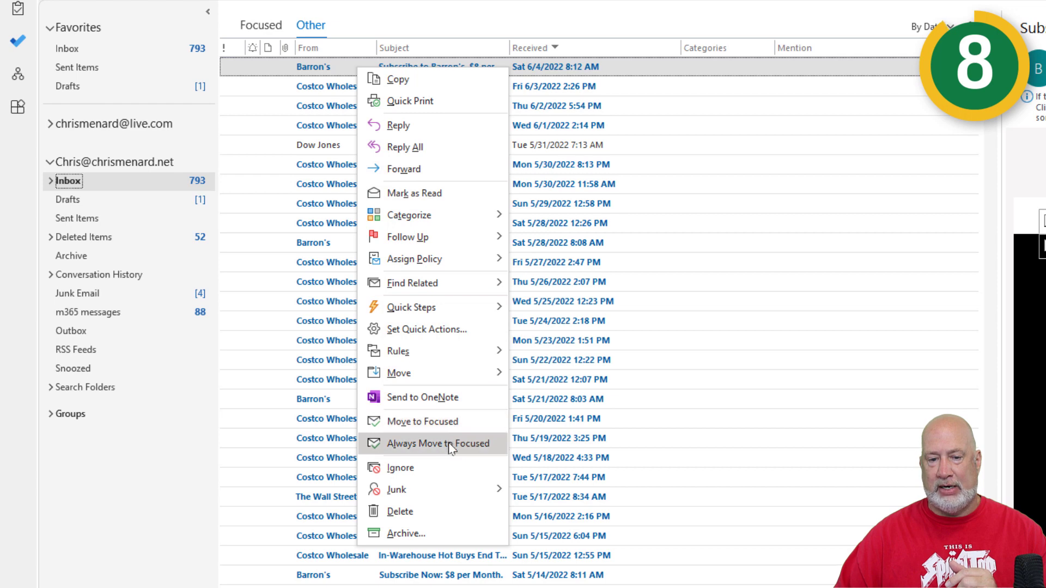
click(262, 26)
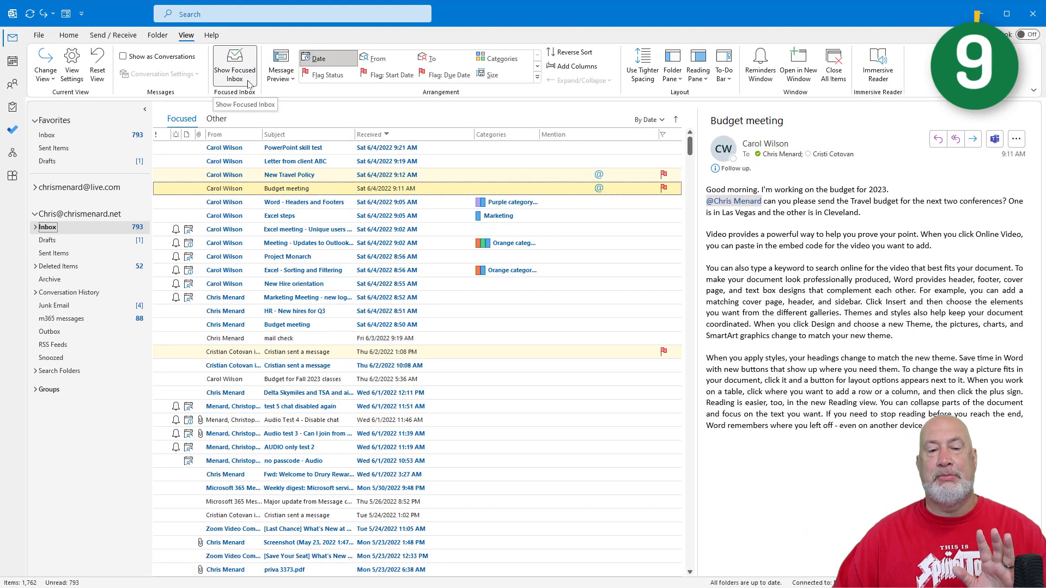
- Read Word - Headers and Footers by selecting it and back, then mark the Budget meeting email unread
click(297, 203)
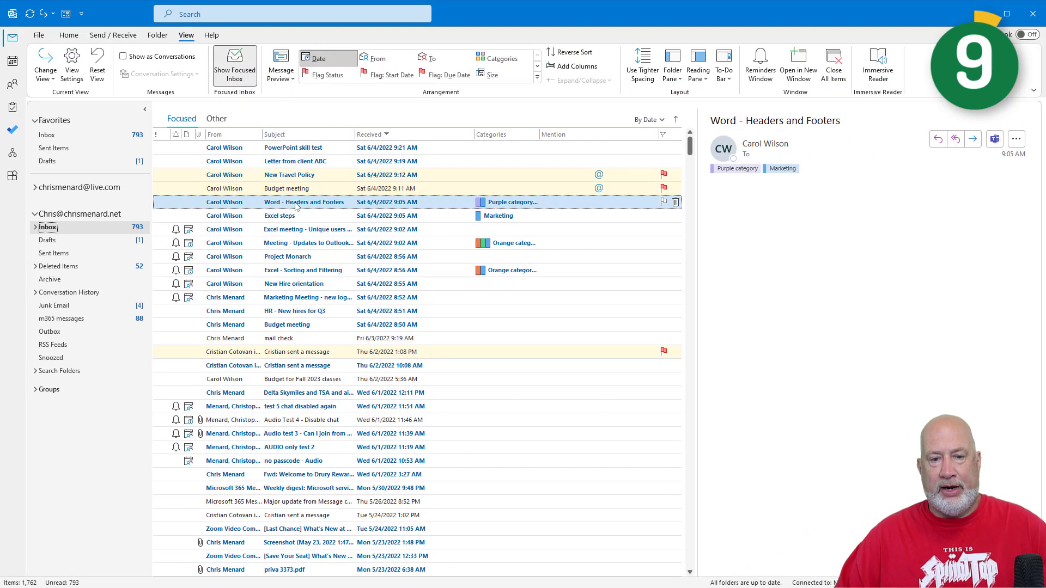
key(Down)
key(Up)
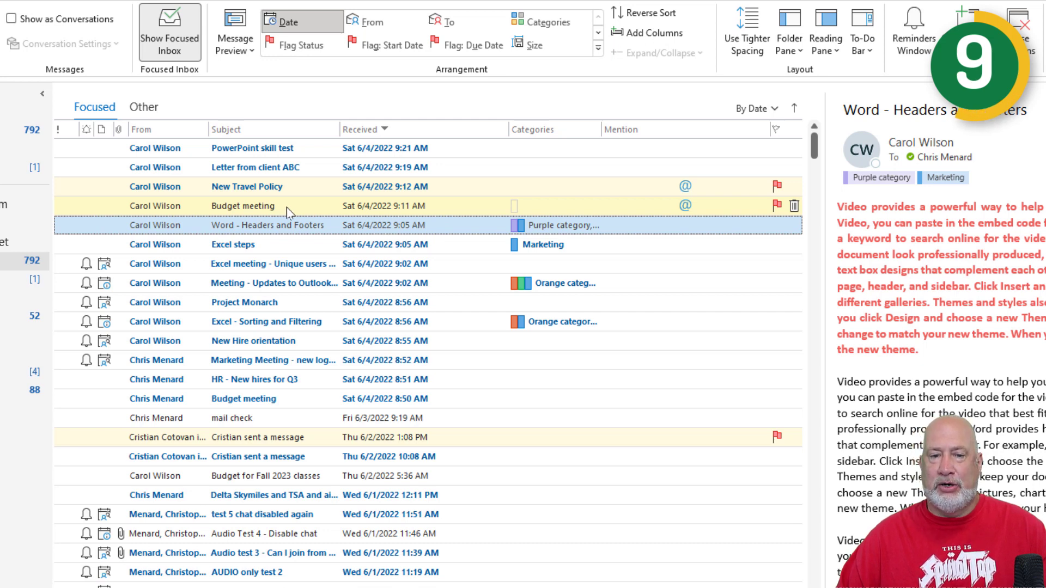
right_click(270, 210)
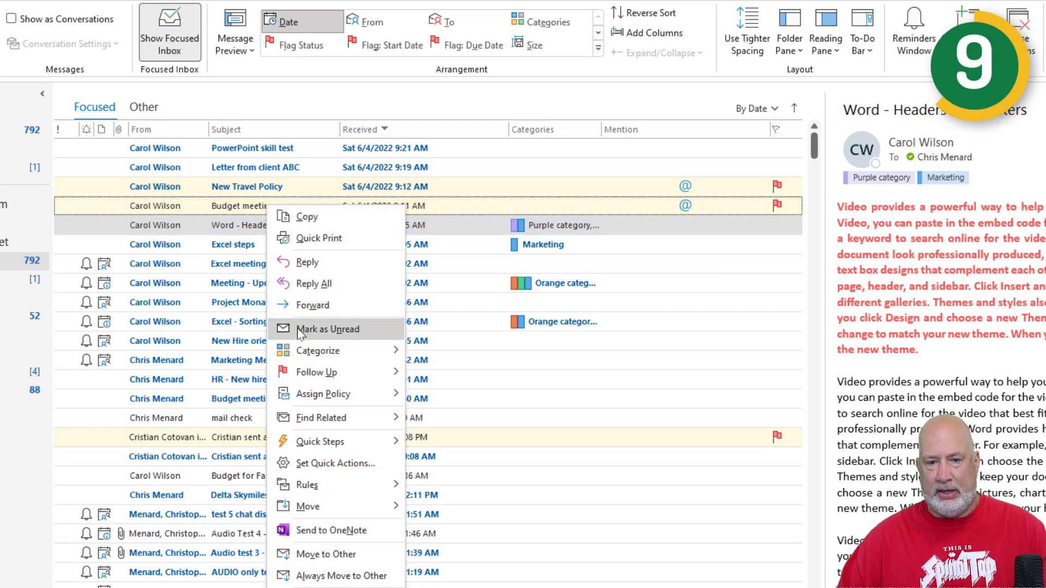
click(350, 331)
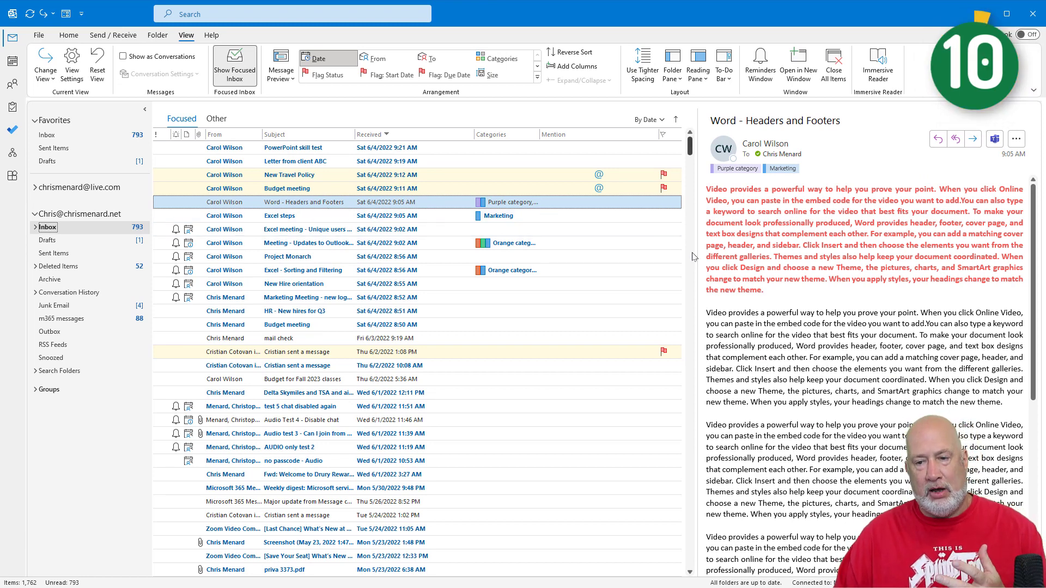
- Widen the reading pane, then review the Reading Pane options and close them unchanged
drag(699, 260, 654, 262)
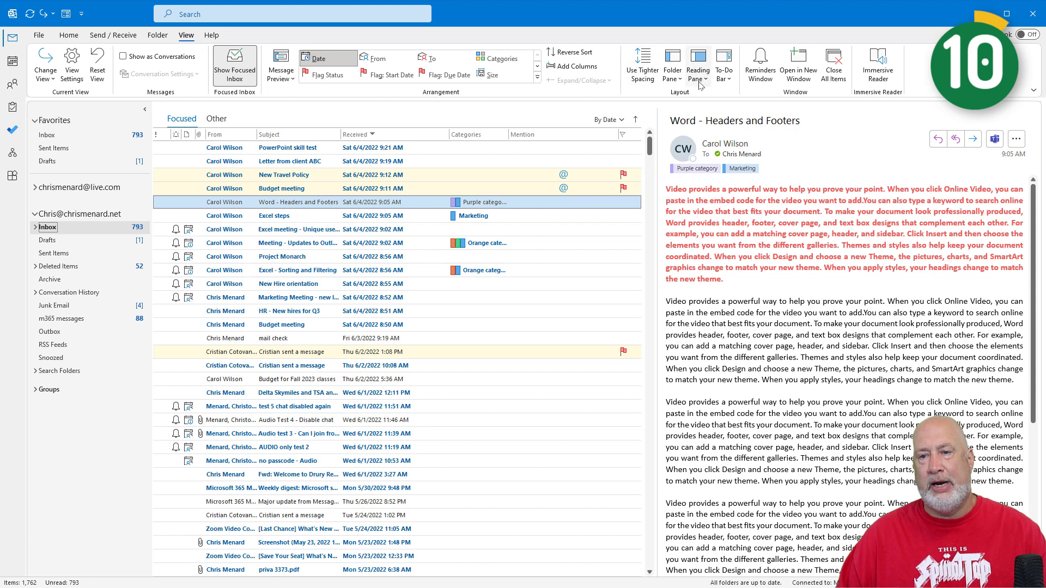
click(700, 79)
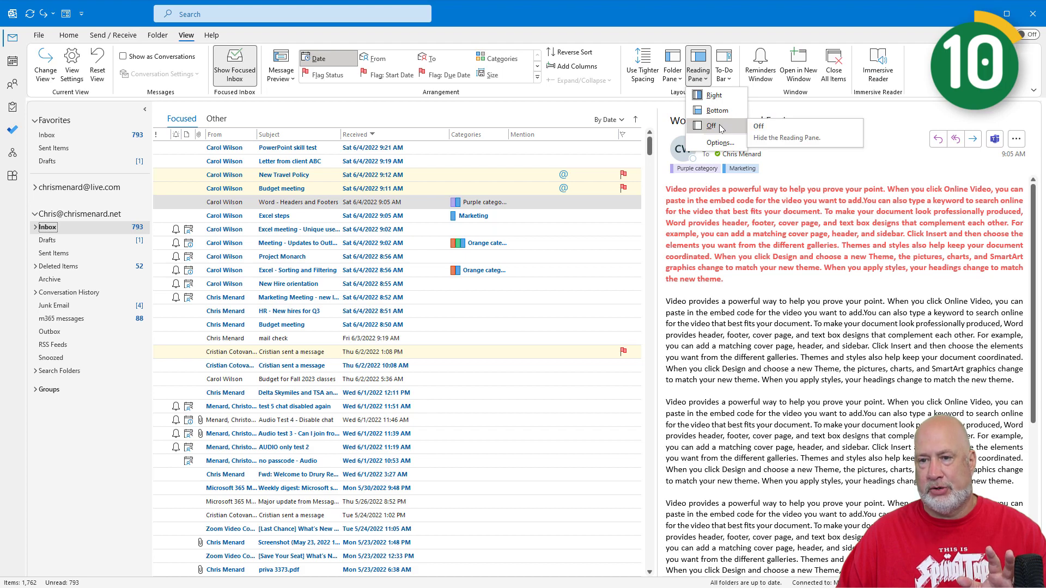
click(717, 153)
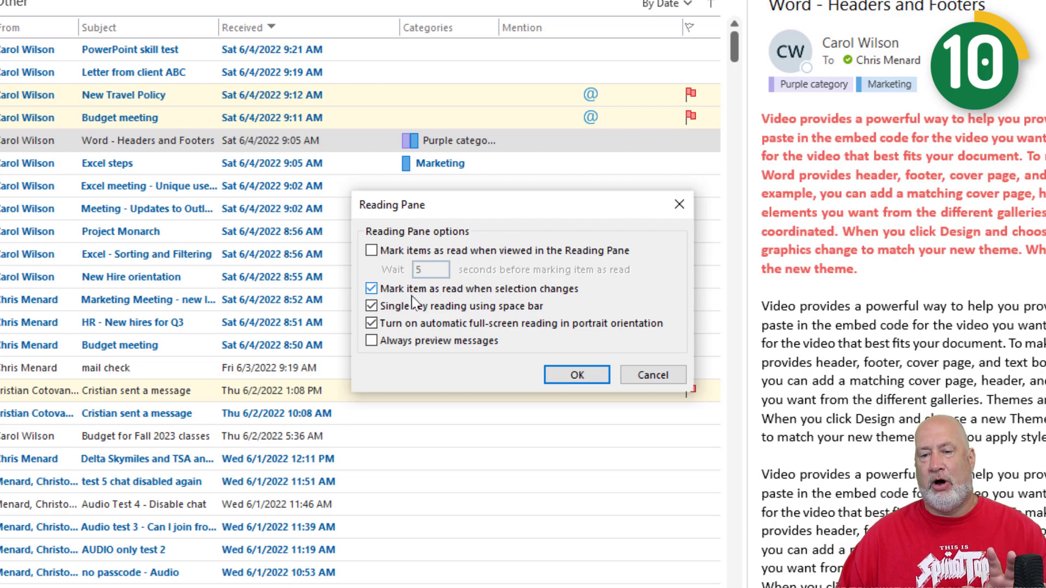
click(575, 373)
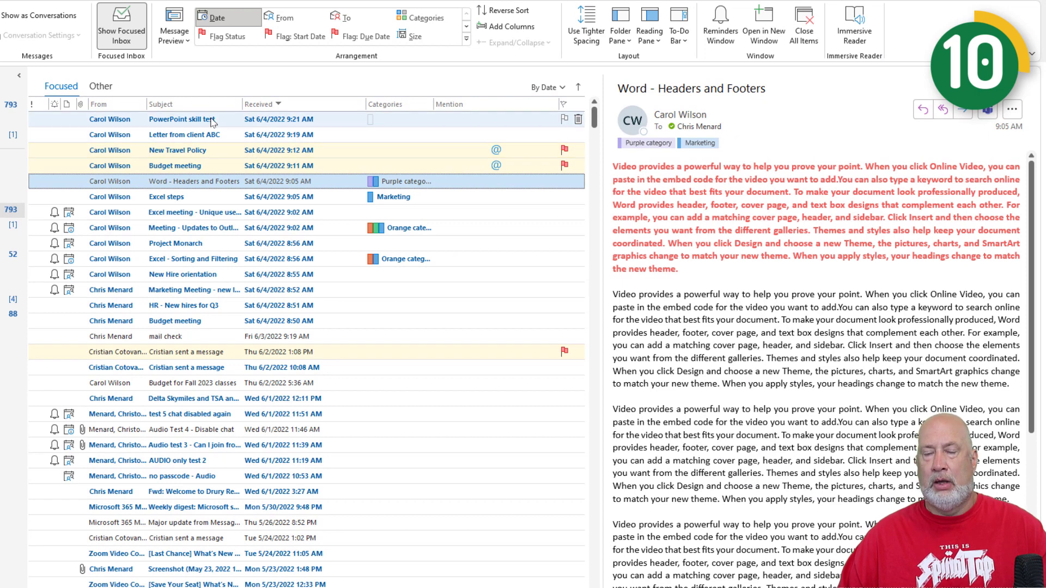
- Preview PowerPoint skill test and arrow down through New Travel Policy to the Excel meeting email, marking them read
click(212, 121)
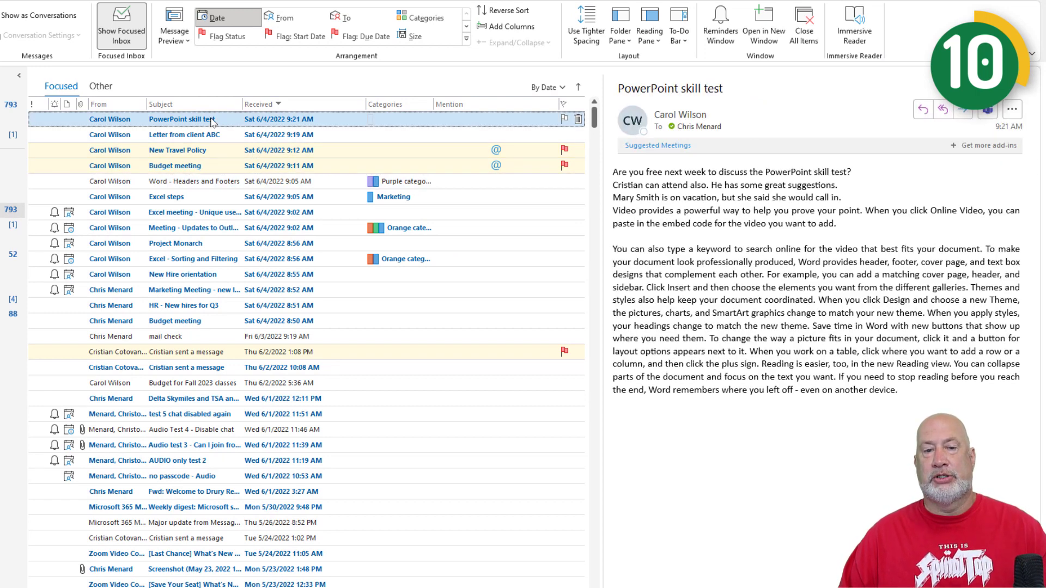
key(Down)
key(Down)
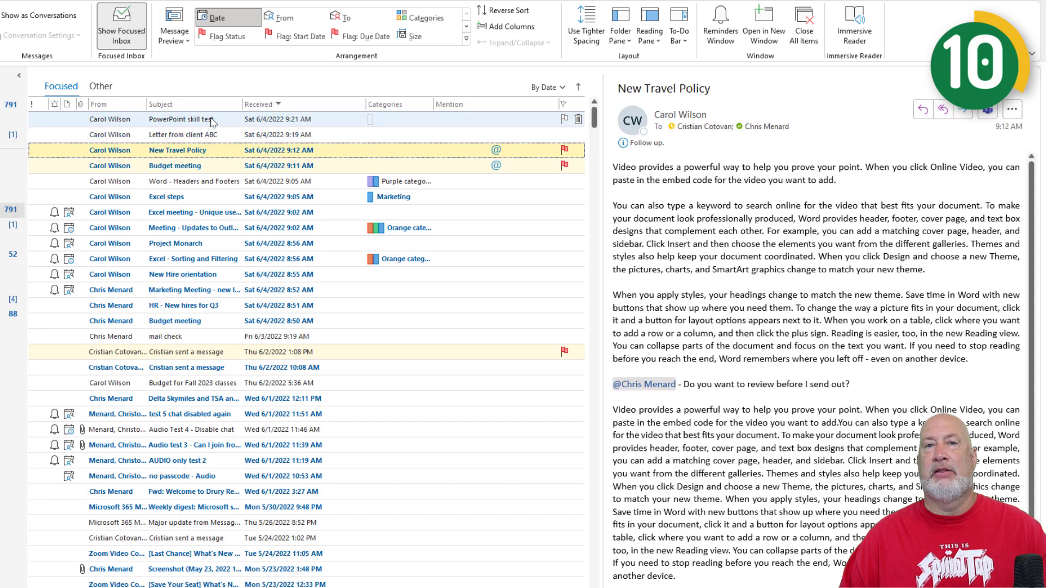
key(Down)
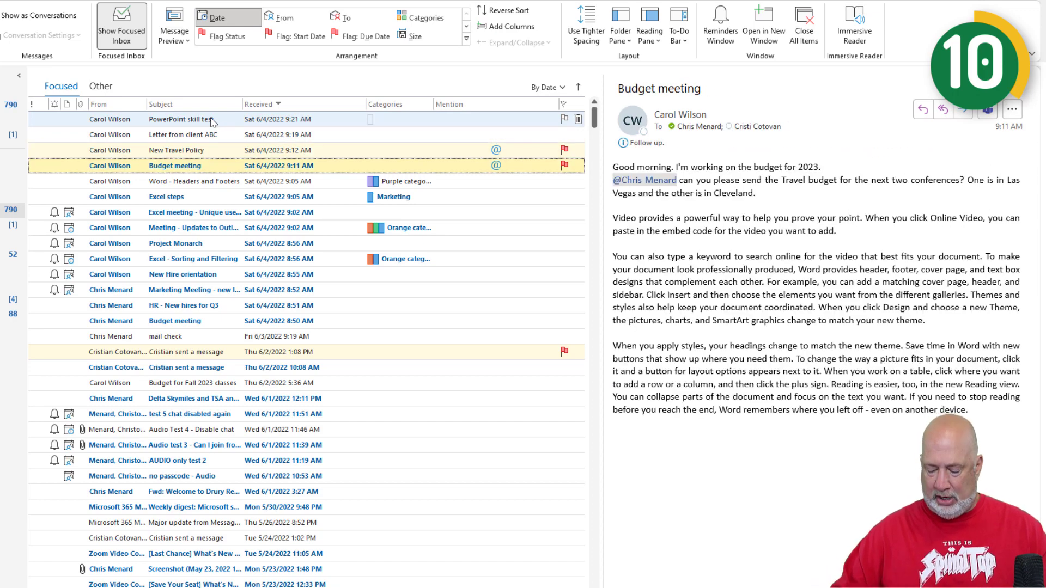
key(Down)
key(Down)
key(Down)
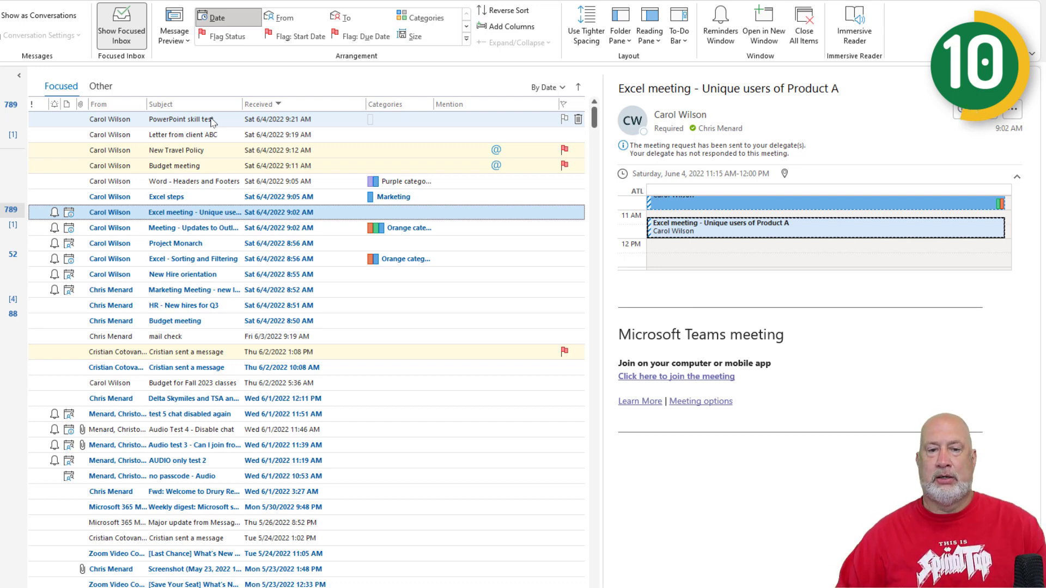
- Select the five emails from PowerPoint skill test through Word - Headers and mark them unread
click(212, 121)
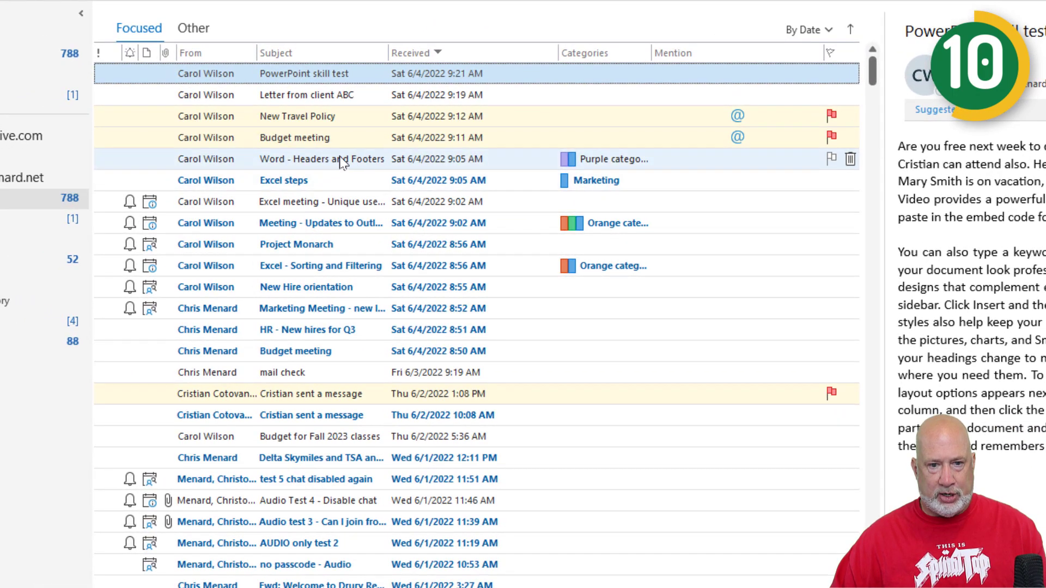
shift+click(342, 163)
right_click(342, 163)
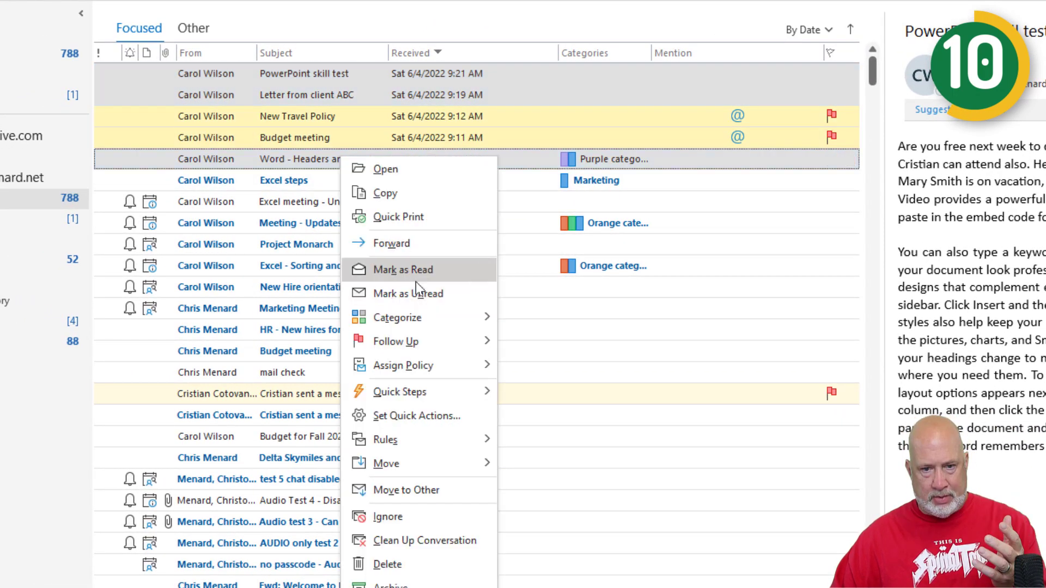
click(416, 292)
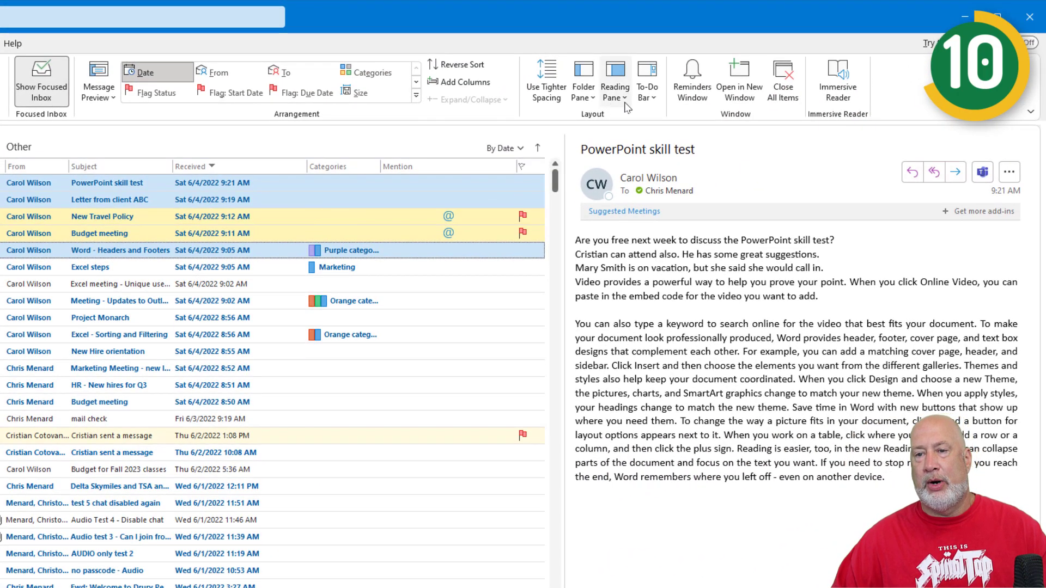
- In Reading Pane options, turn off 'Mark item as read when selection changes'
click(627, 105)
click(633, 179)
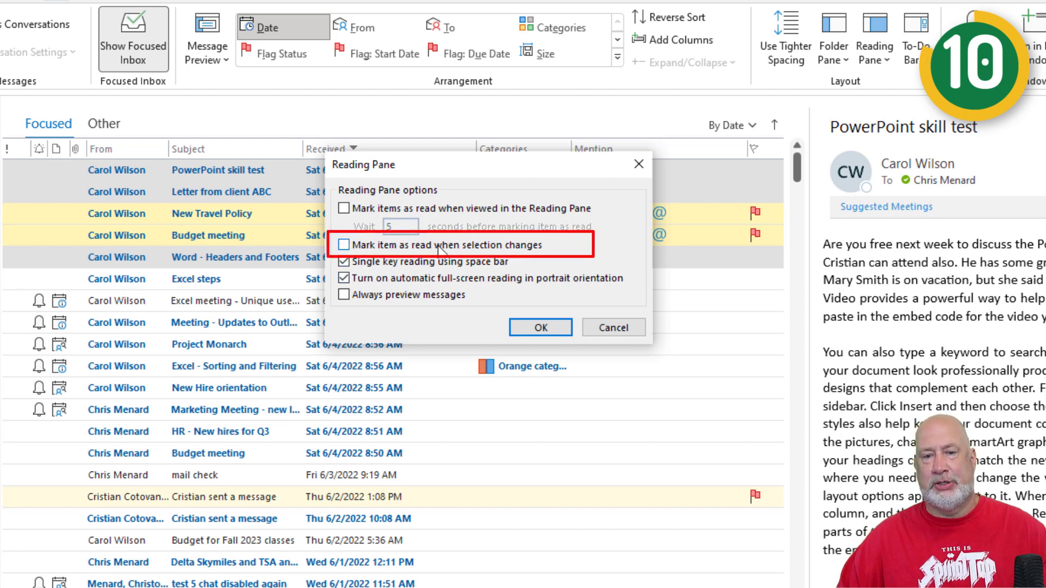
click(540, 327)
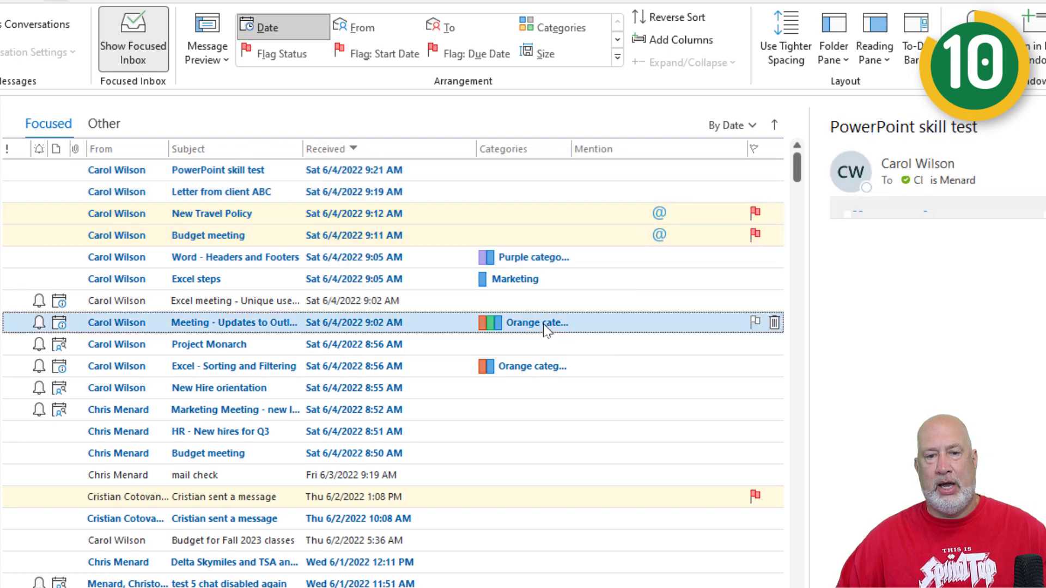
click(403, 178)
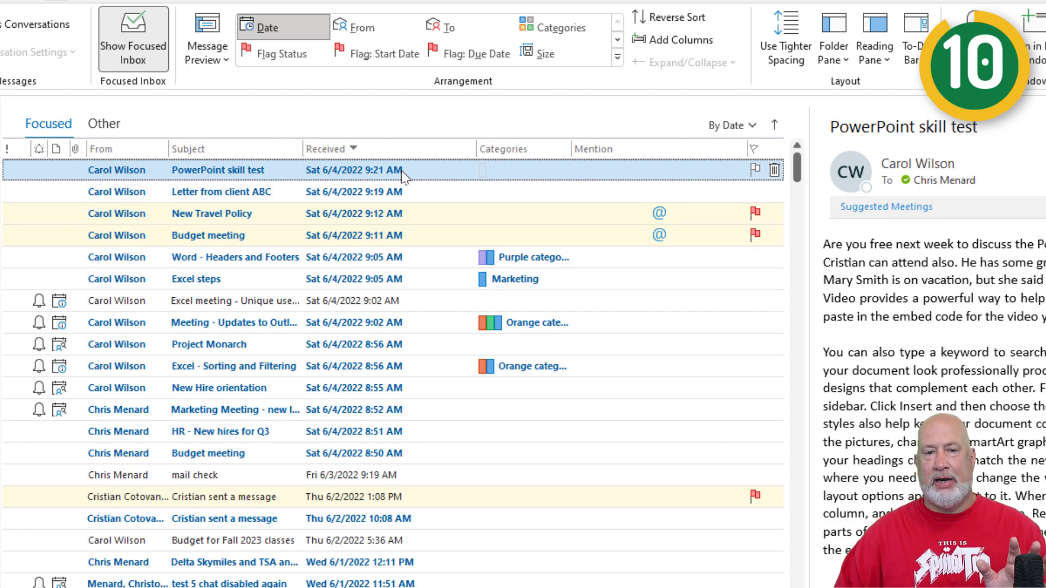
key(Down)
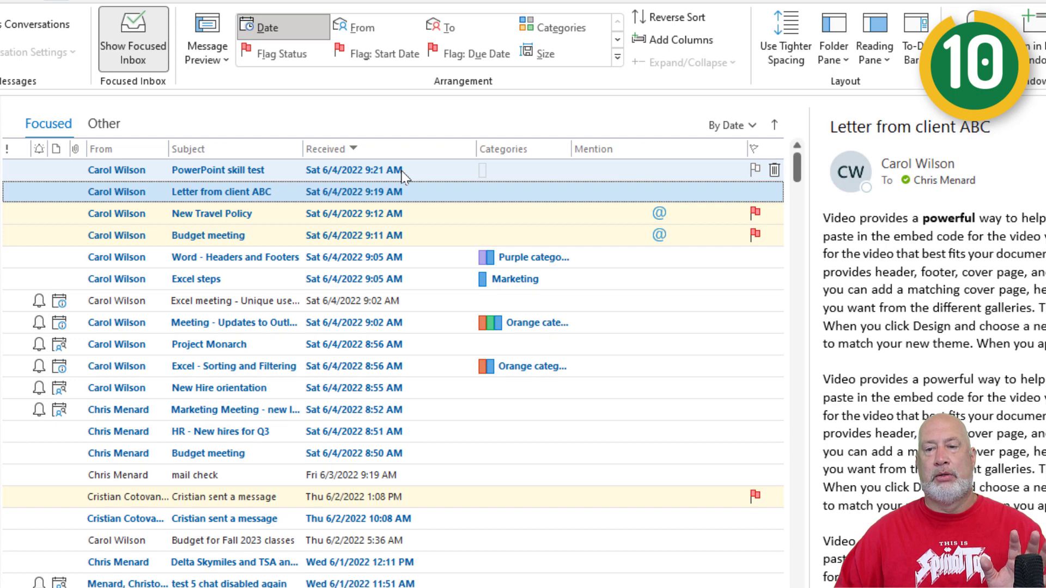
key(Down)
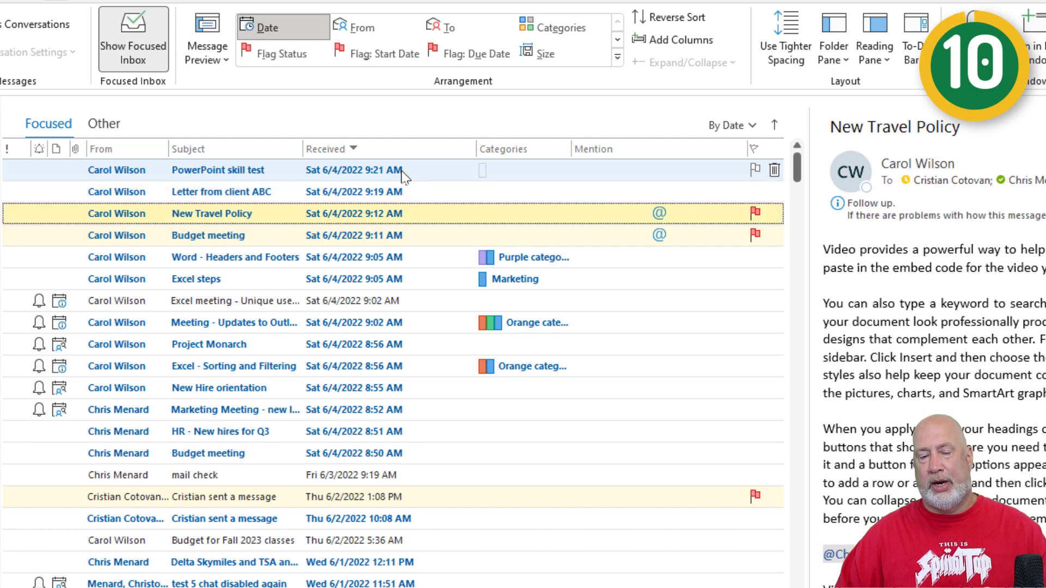
key(Down)
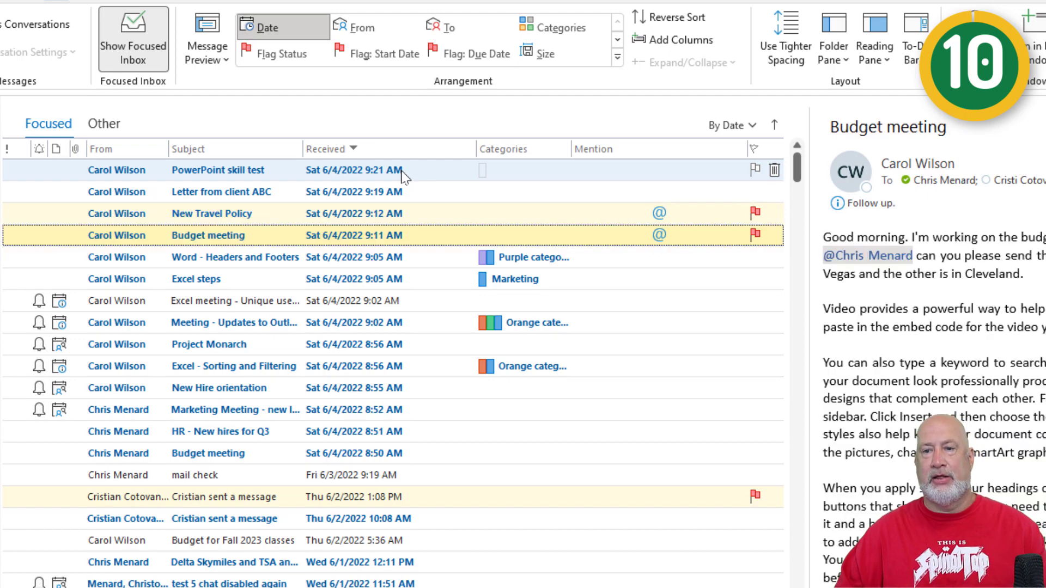